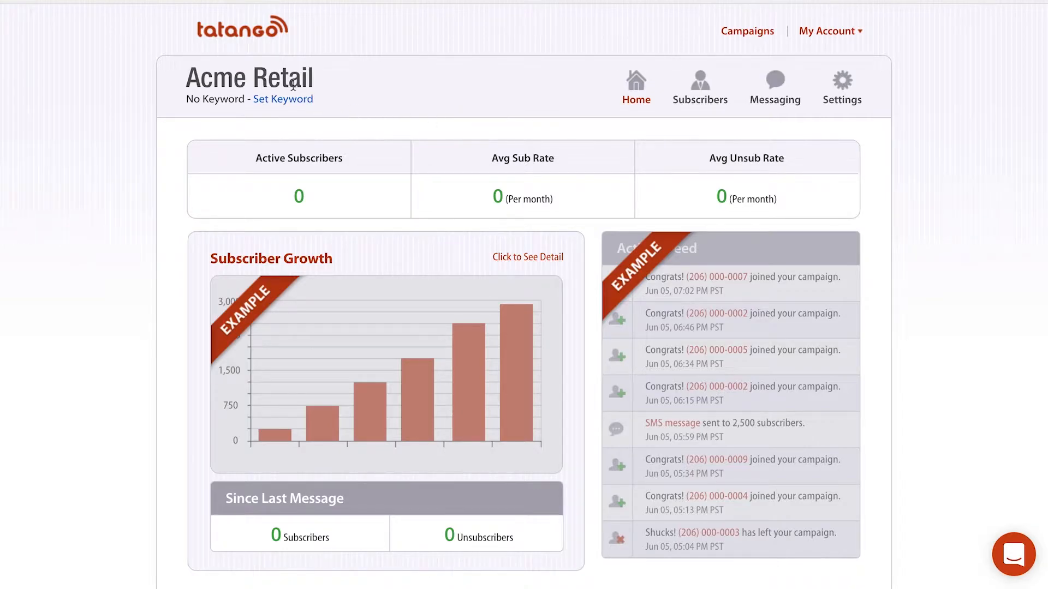
- Open the Acme Retail keyword setup in double opt-in mode and enter TEST910 as the keyword
left_click(285, 101)
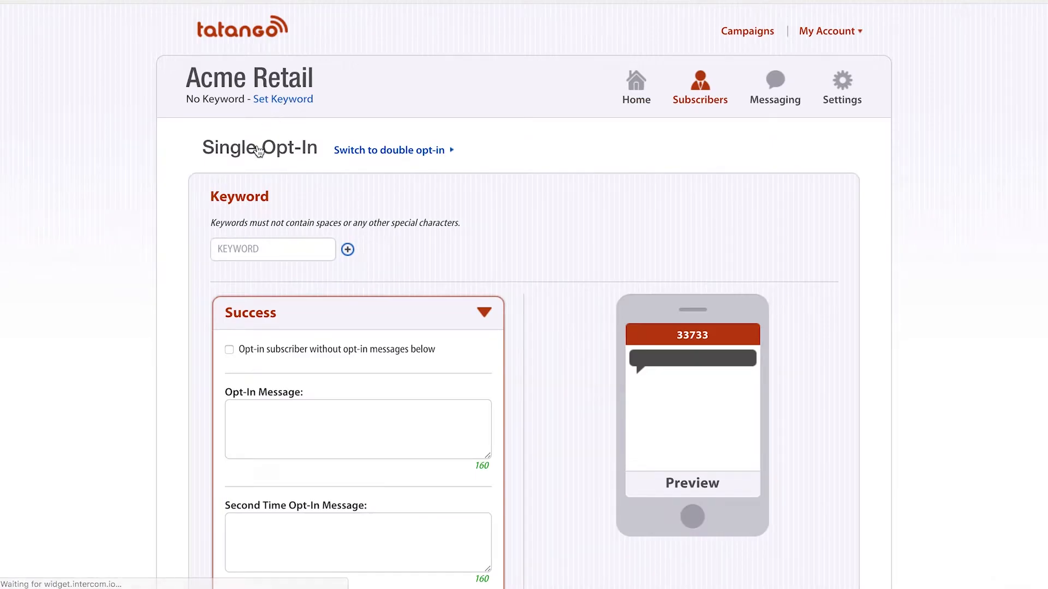
left_click(387, 157)
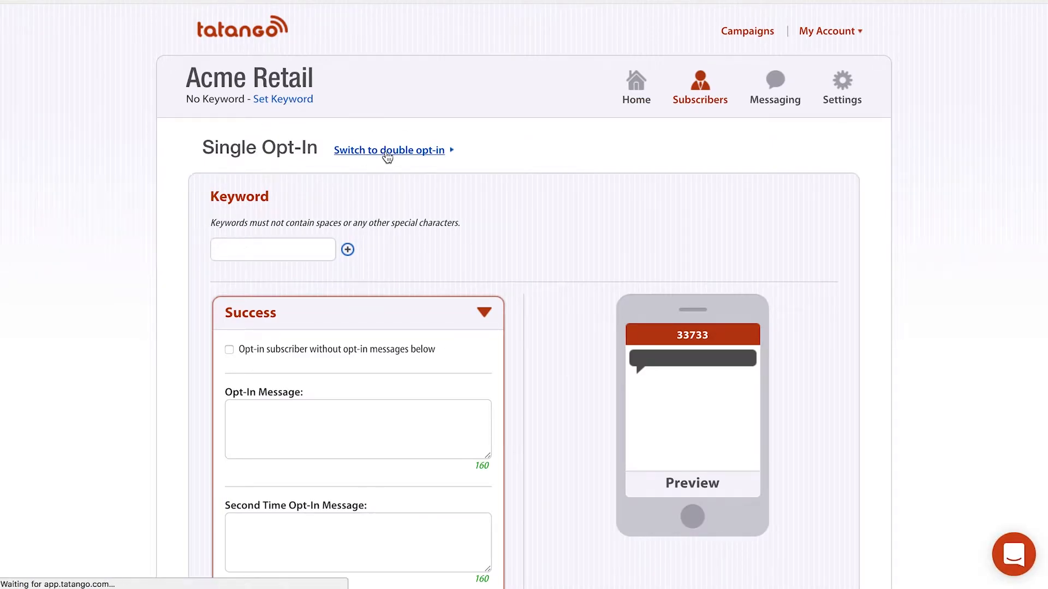
scroll(388, 157, "down", 3)
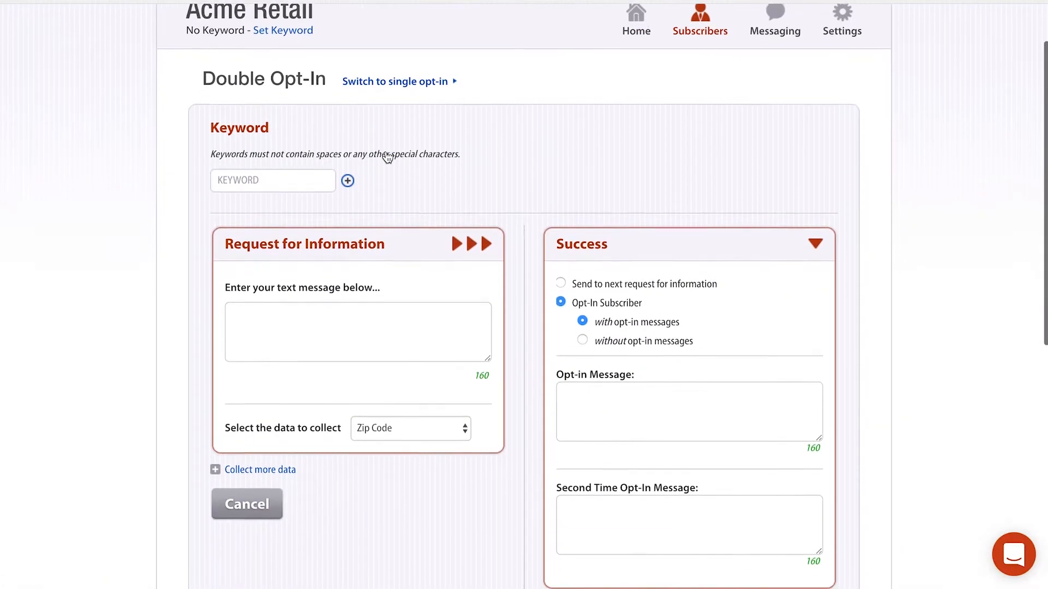
left_click(268, 93)
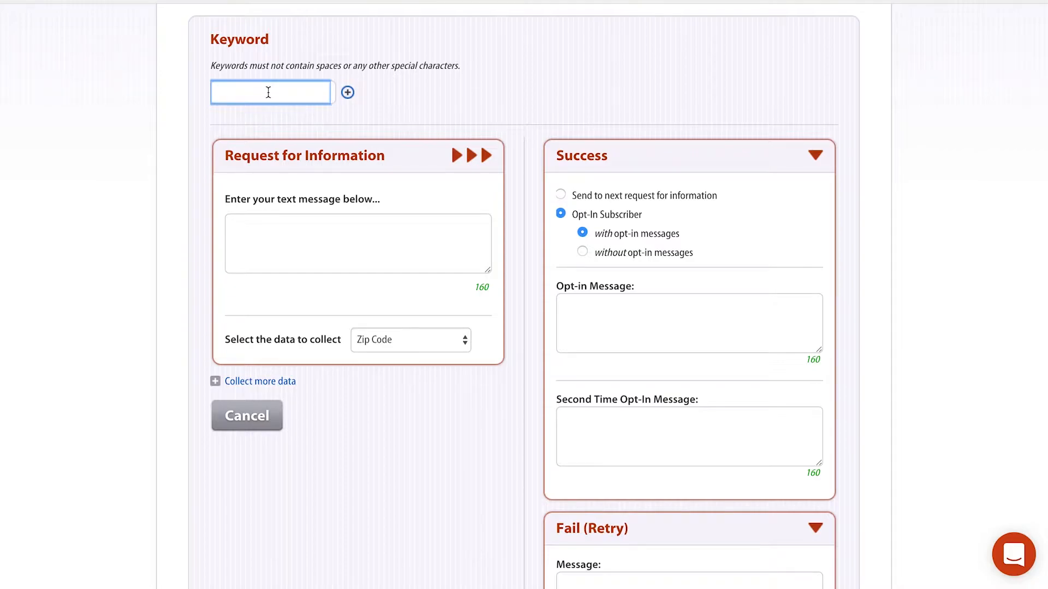
type("TEST910")
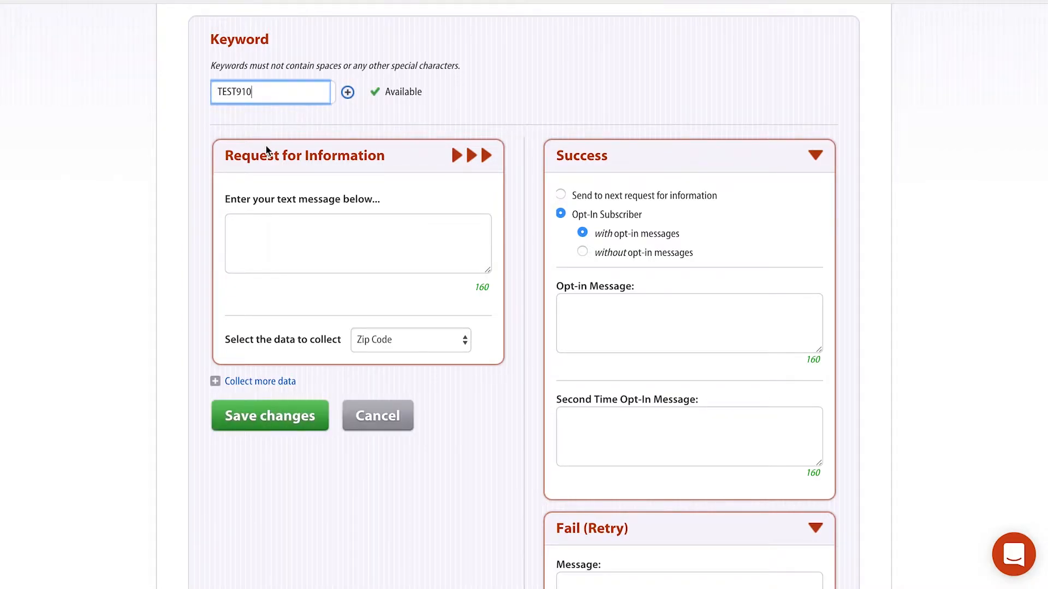
- Set the data to collect in the Request for Information to Y or YES
left_click(266, 260)
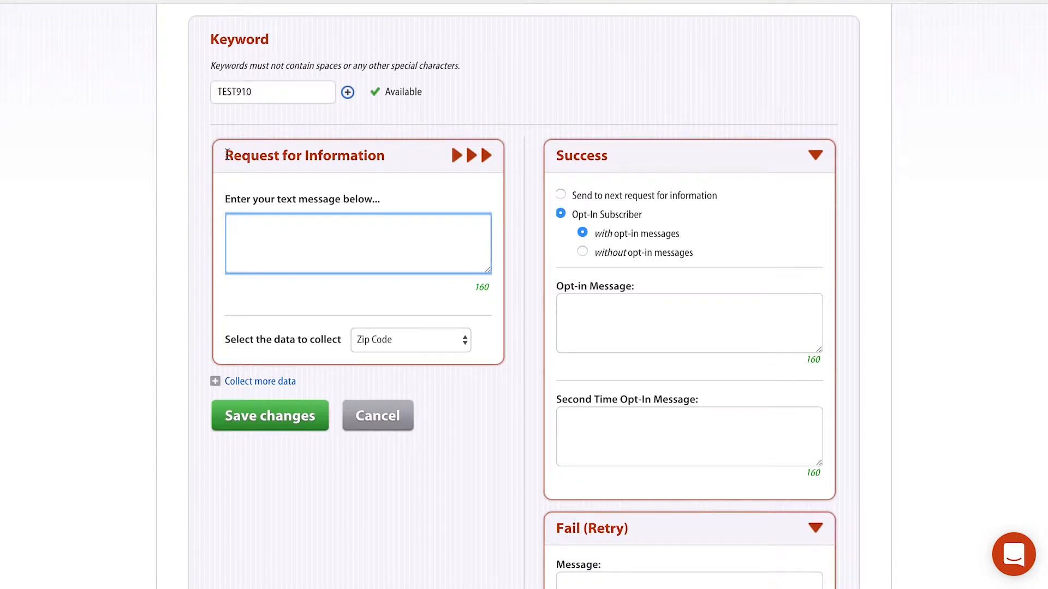
left_click(383, 339)
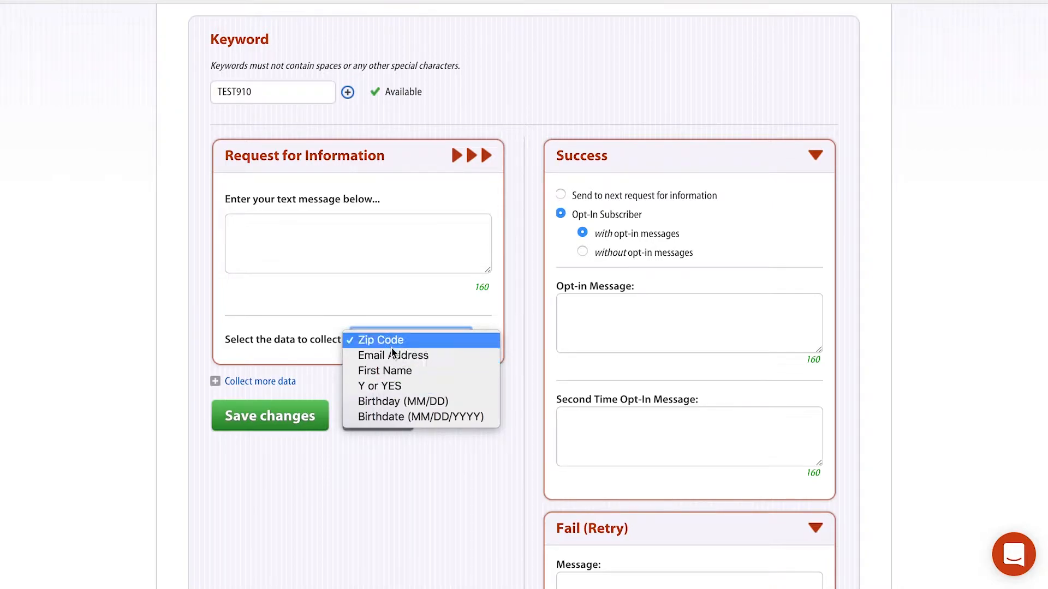
left_click(379, 386)
- Copy the "Acme Retail: Reply YES for recurring autodialed SMS/MMS marketing msgs" text from TextEdit into the Request for Information message
left_click(324, 240)
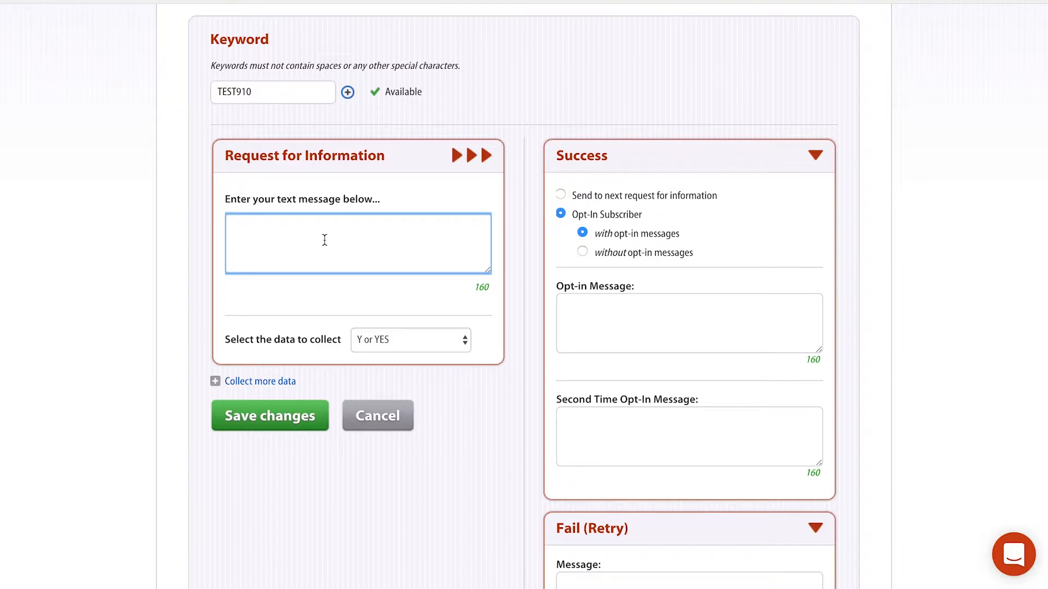
key("super+Tab")
key("super+Tab")
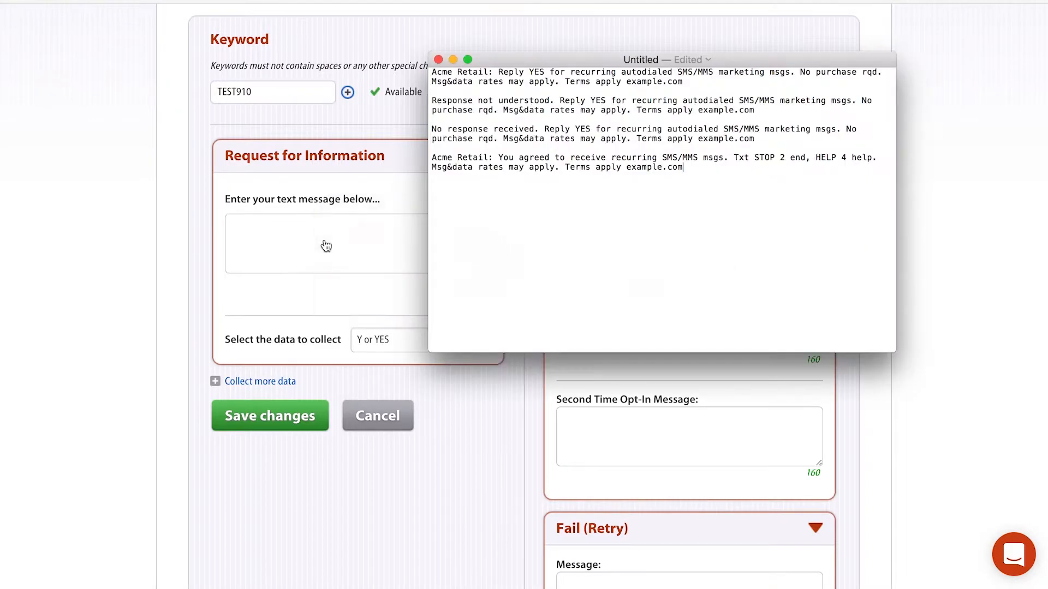
left_click_drag(683, 82, 435, 70)
key("super+c")
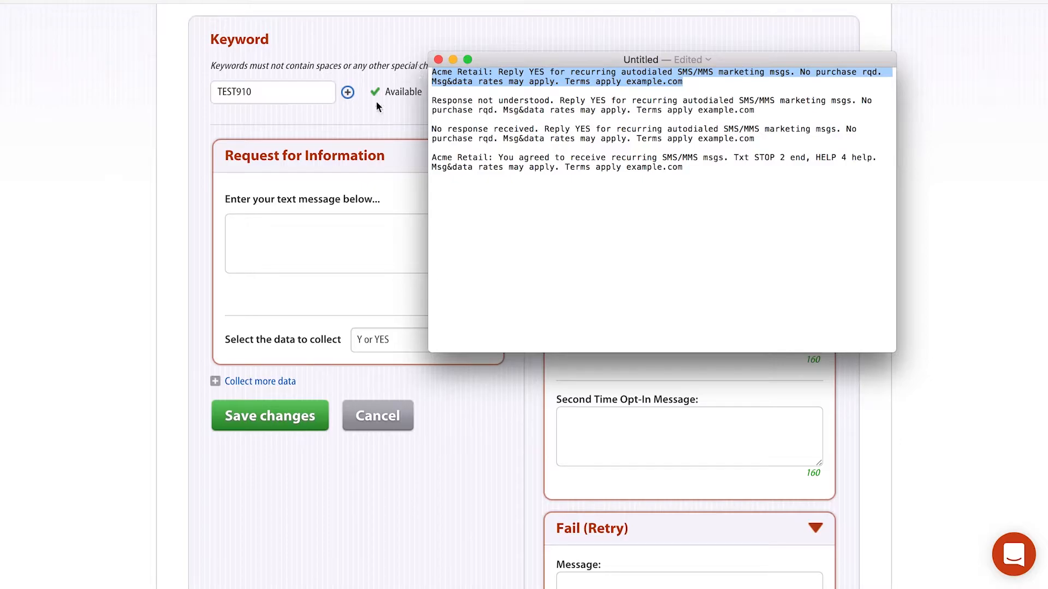
left_click(250, 243)
key("super+v")
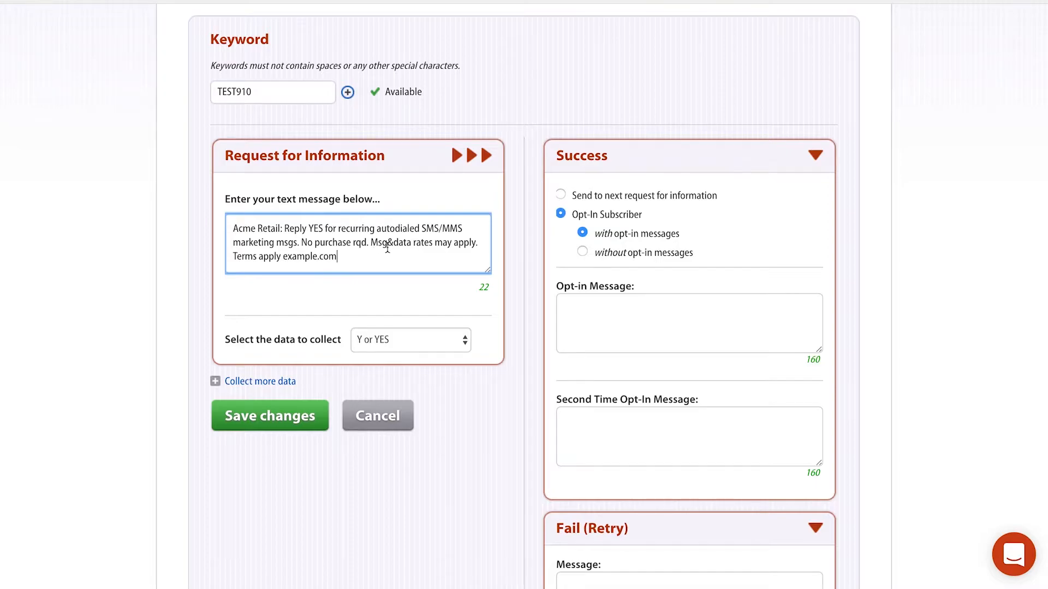
left_click_drag(353, 260, 284, 261)
left_click(285, 260)
left_click_drag(284, 228, 324, 231)
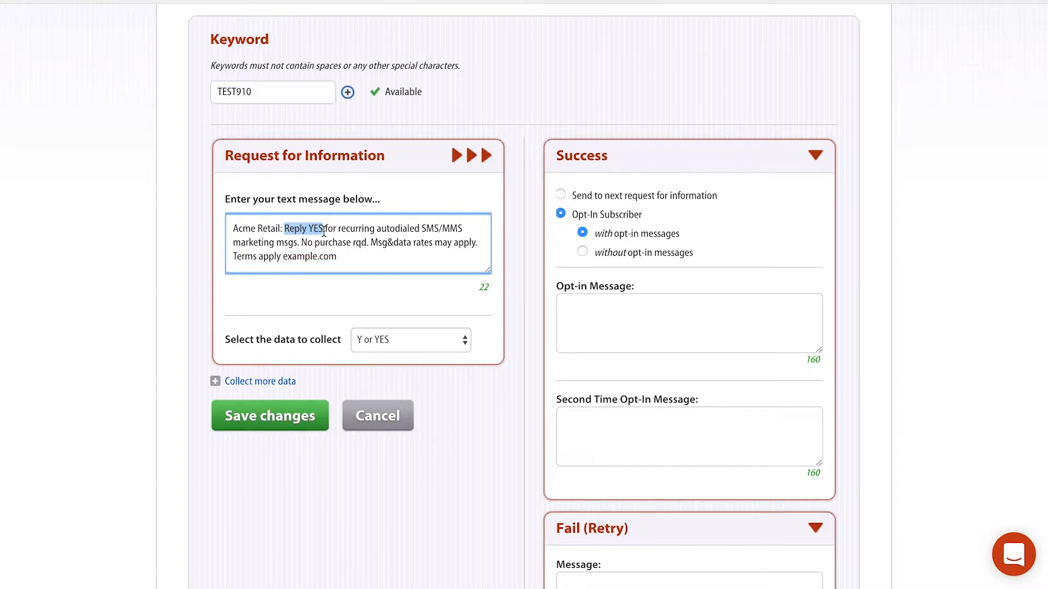
left_click(361, 296)
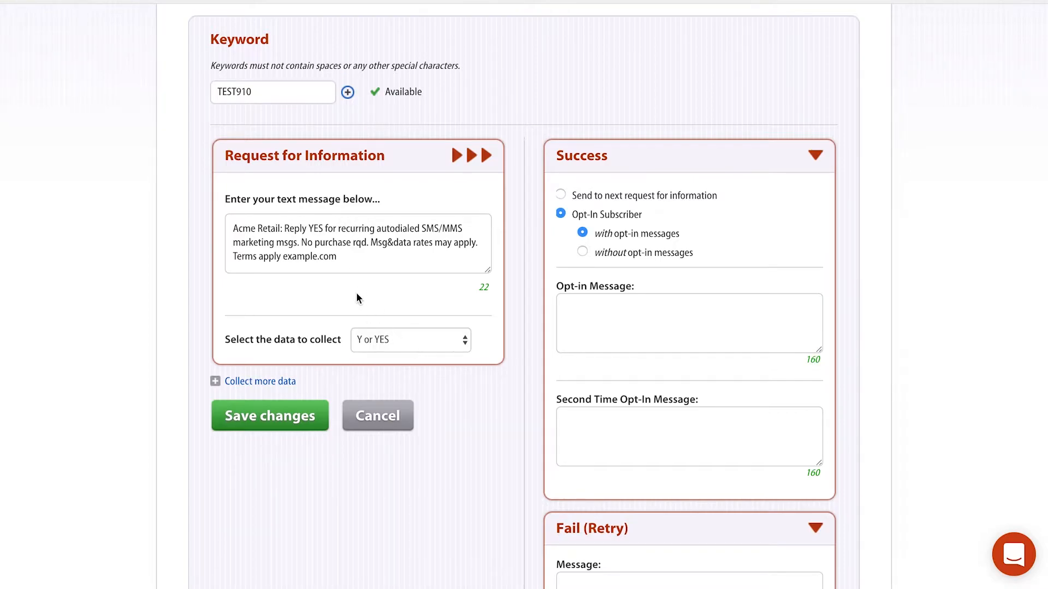
- Copy the "Acme Retail: You agreed to receive recurring SMS/MMS msgs" text from TextEdit into both the Opt-in Message and Second Time Opt-In Message
left_click(631, 307)
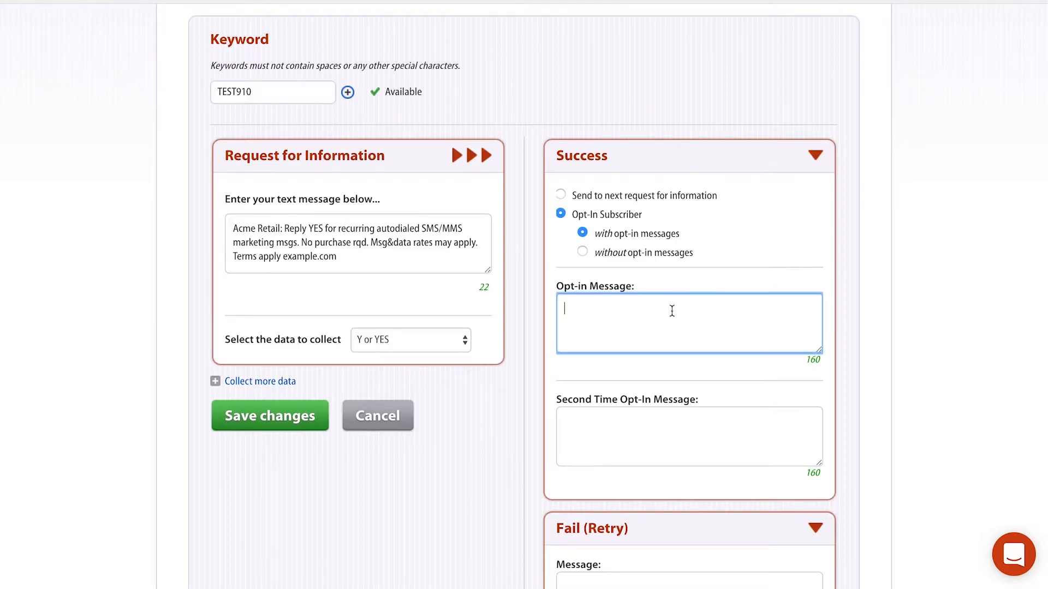
key("super+Tab")
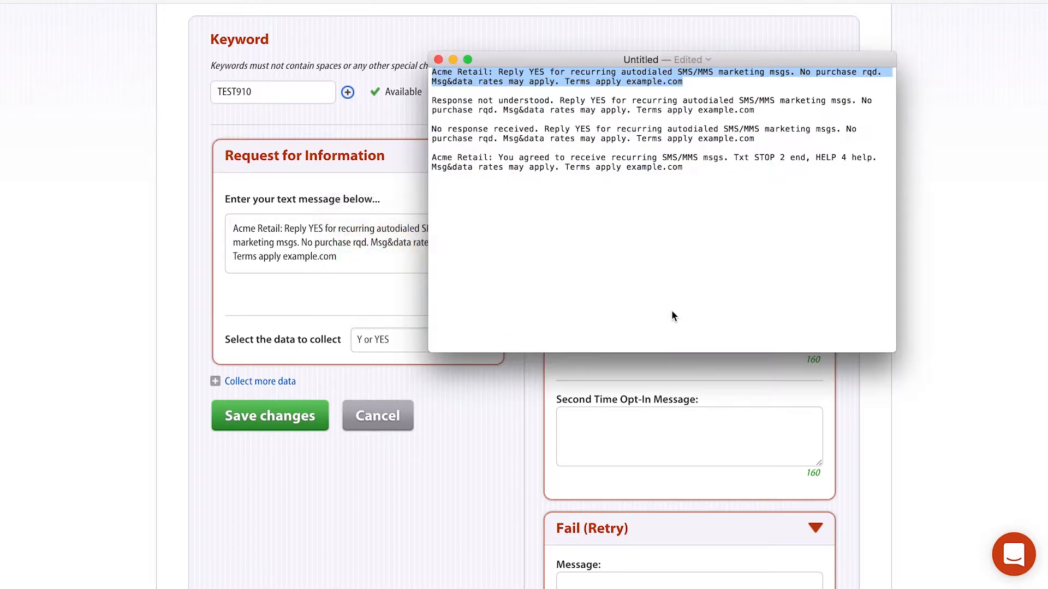
left_click_drag(683, 166, 432, 160)
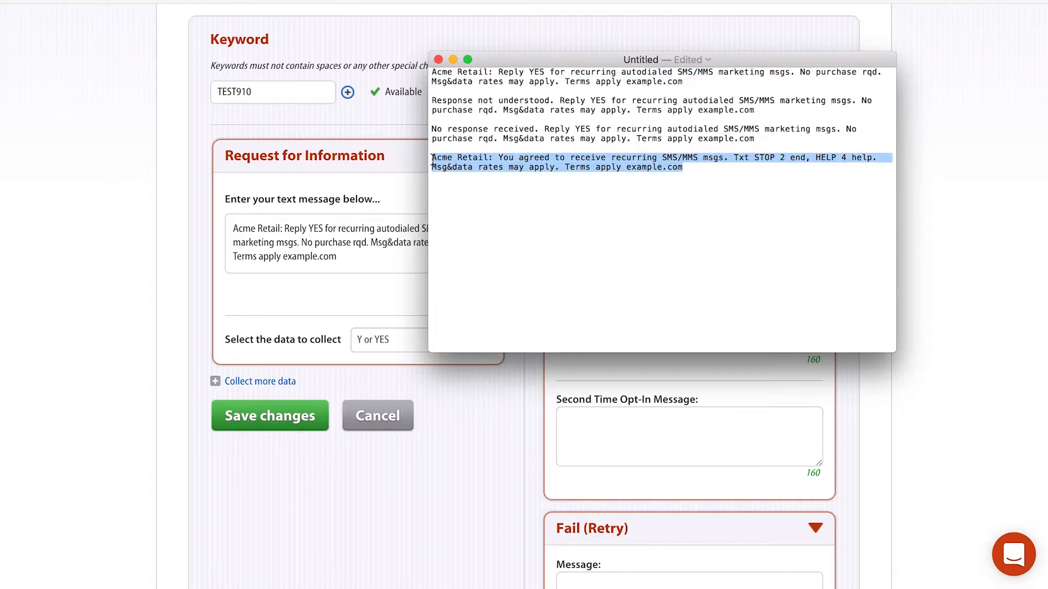
key("super+c")
key("super+Tab")
key("super+v")
left_click(595, 422)
key("super+v")
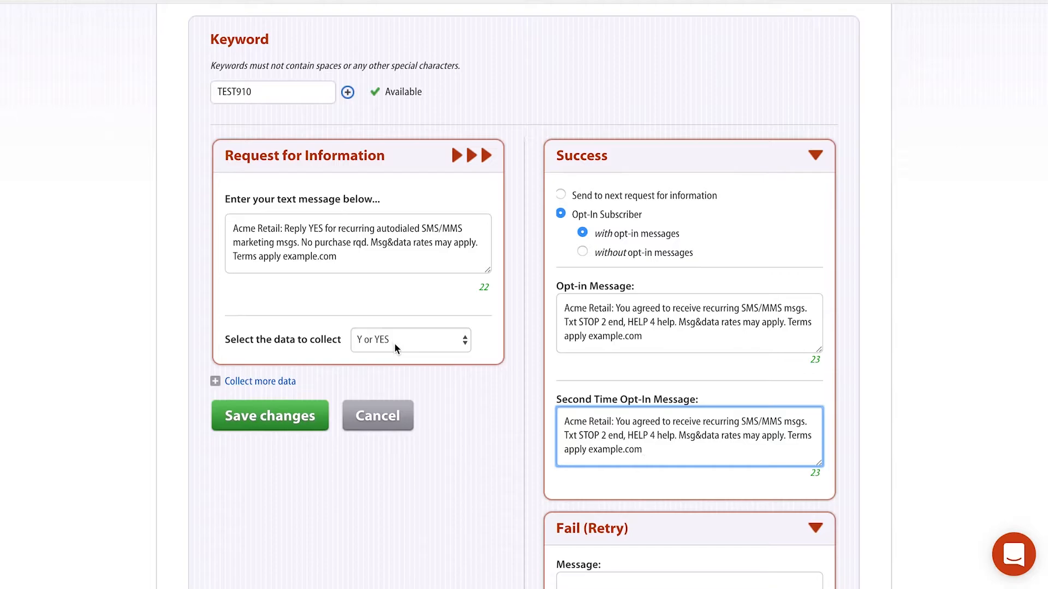
left_click(371, 259)
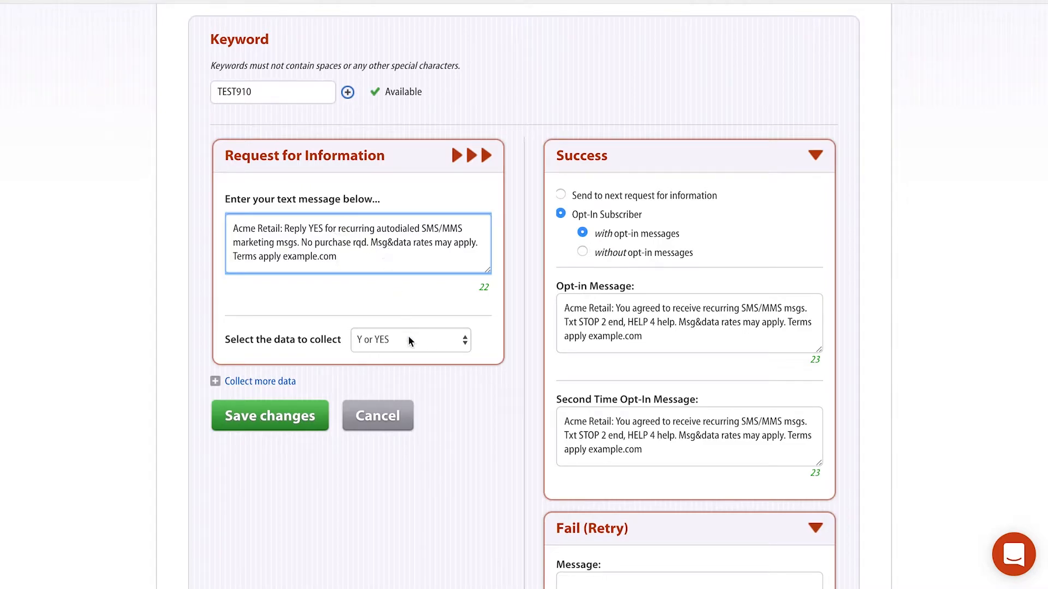
left_click(565, 326)
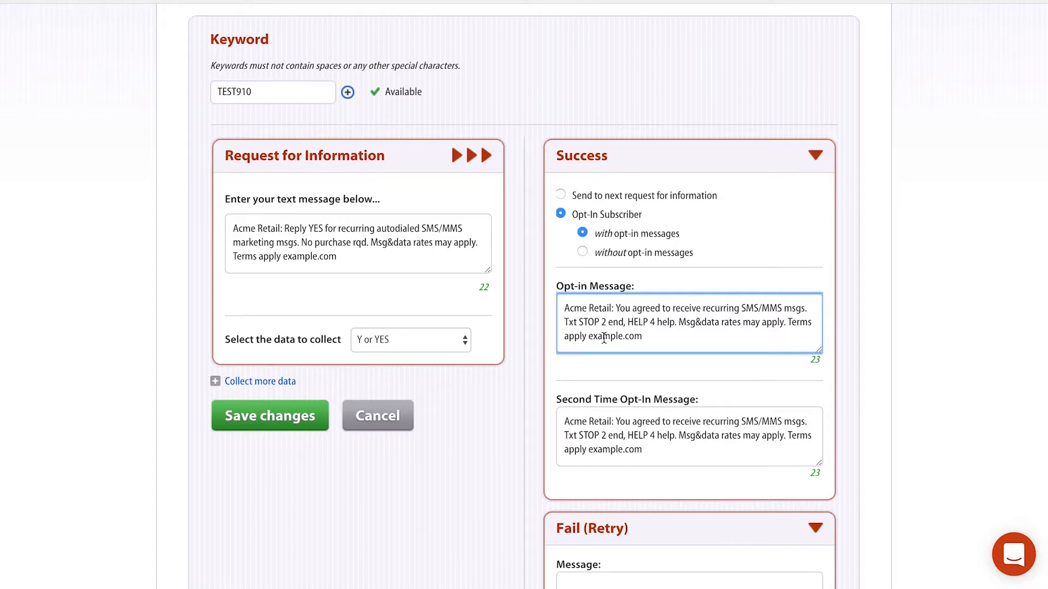
- Copy the "Response not understood. Reply YES for recurring autodialed SMS/MMS marketing msgs" text from TextEdit into the Fail (Retry) message
scroll(603, 339, "down", 3)
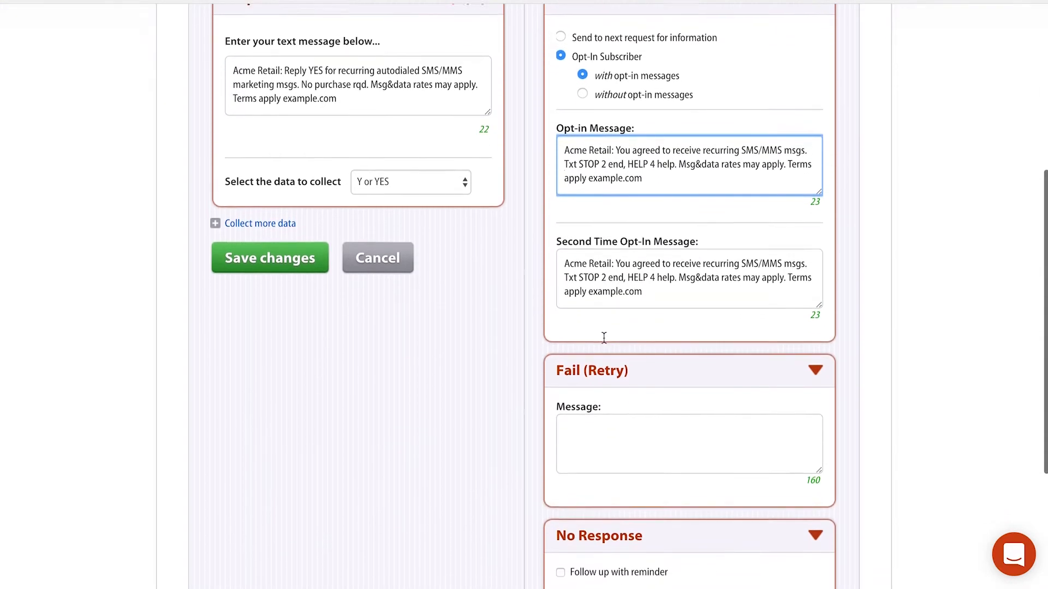
scroll(603, 338, "down", 3)
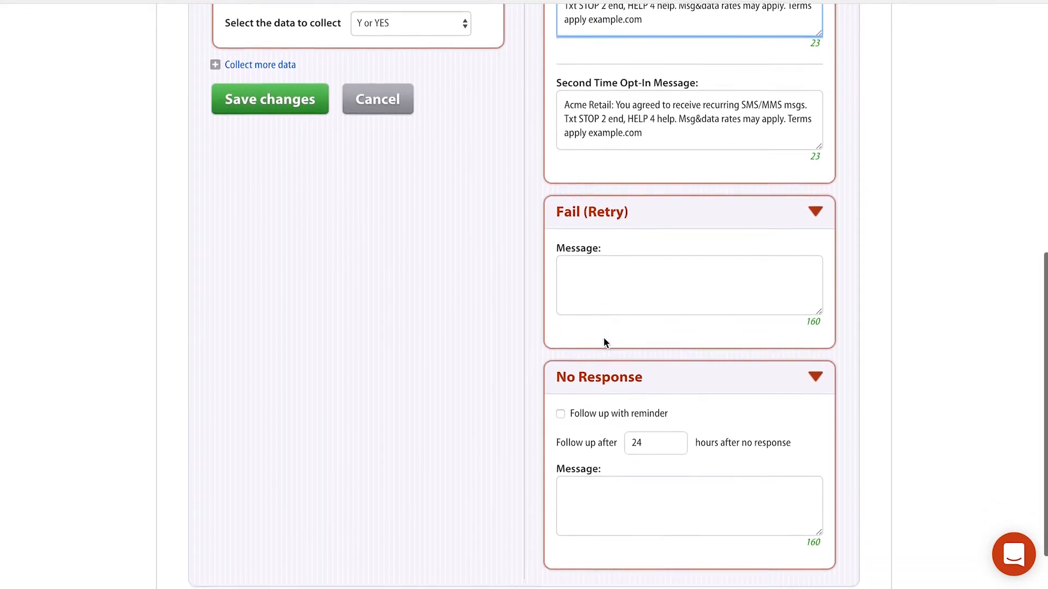
left_click(610, 249)
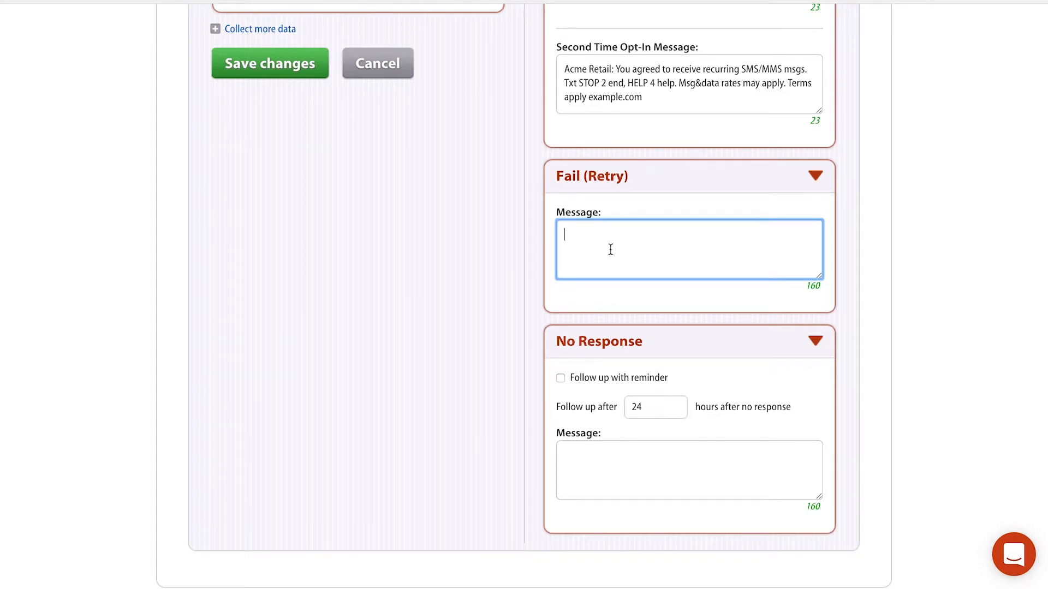
key("super+Tab")
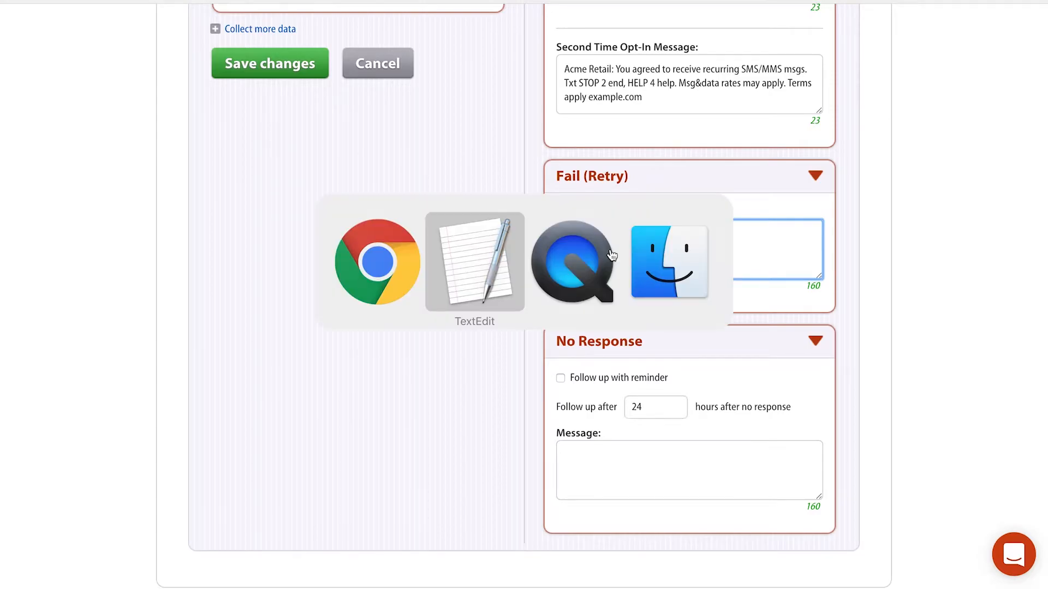
left_click_drag(759, 112, 422, 102)
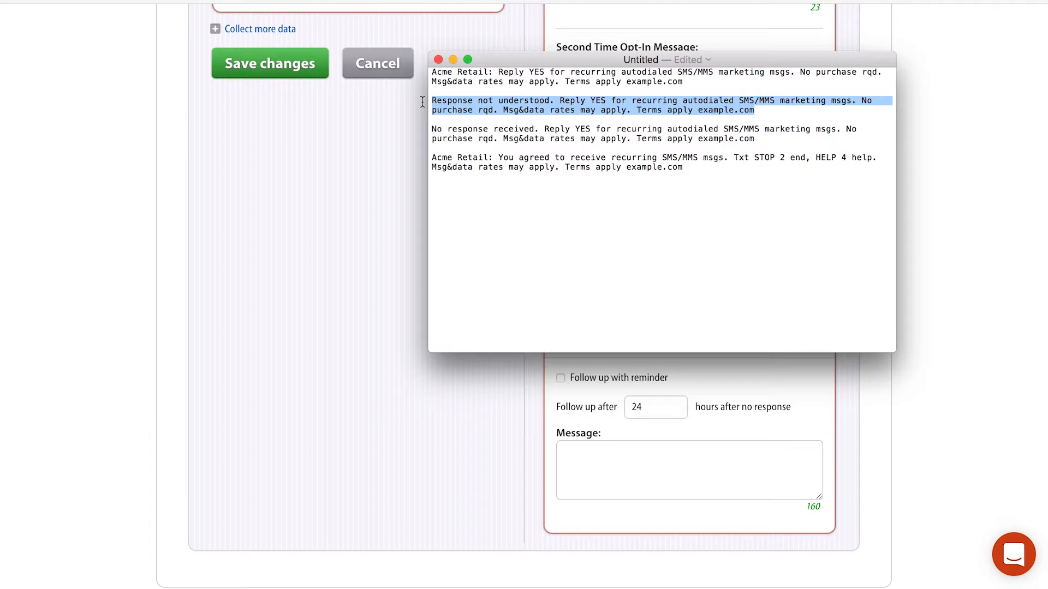
key("super+c")
key("super+Tab")
left_click(610, 221)
key("super+v")
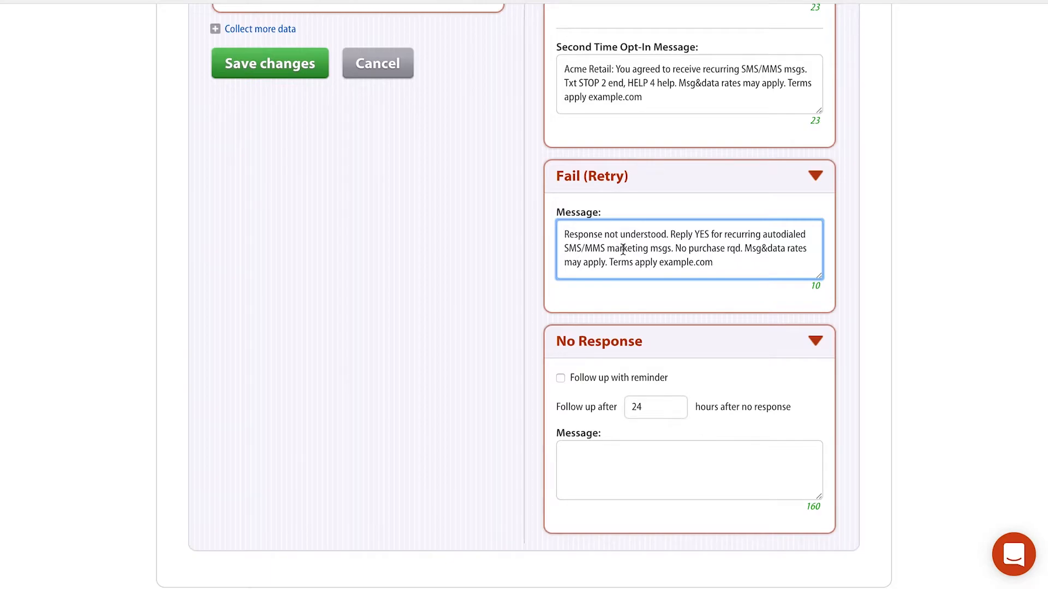
scroll(622, 249, "up", 5)
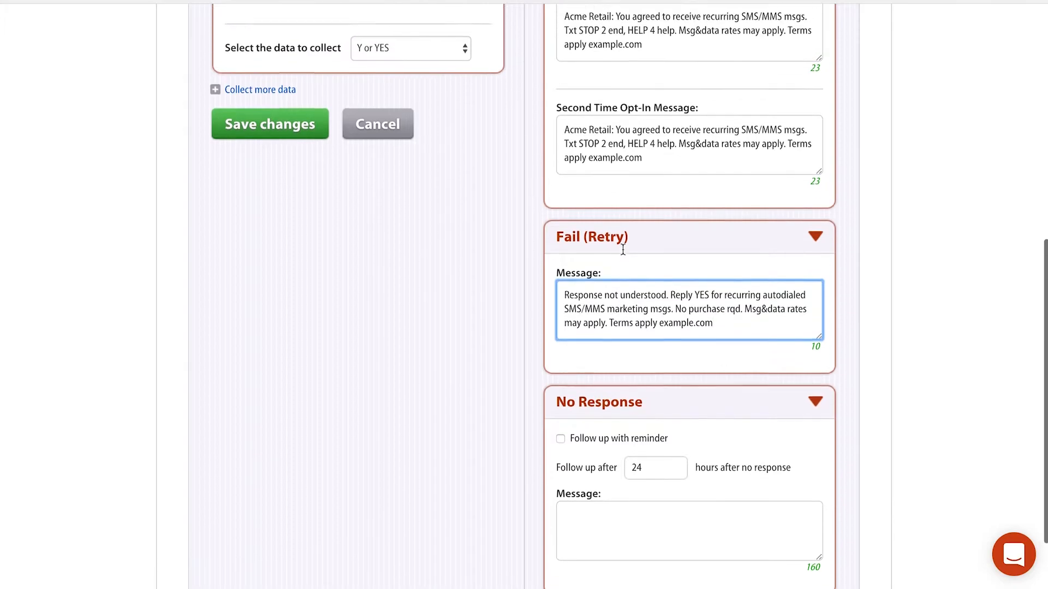
scroll(622, 248, "up", 1)
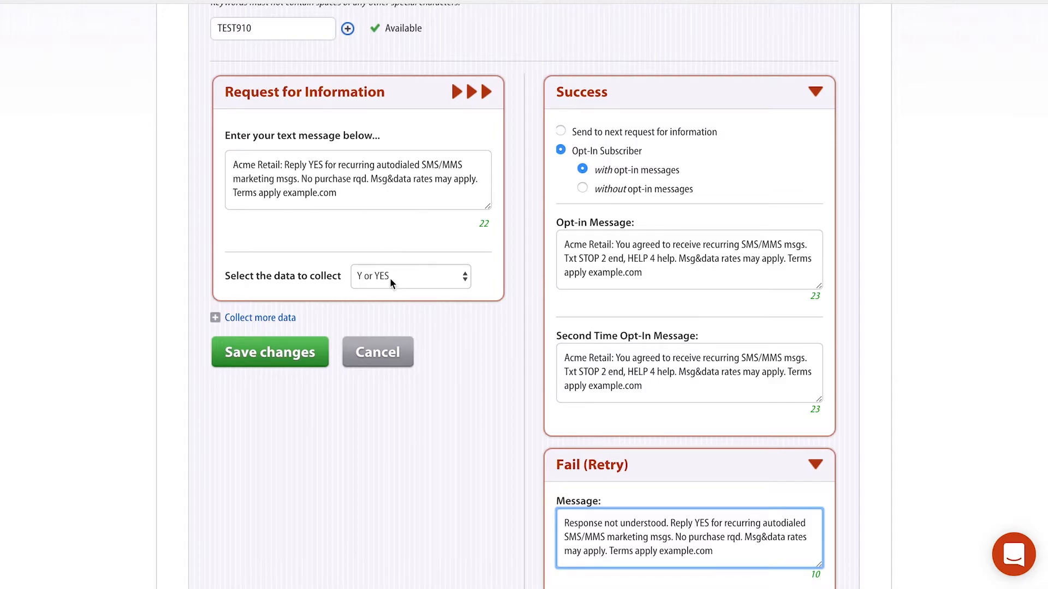
scroll(390, 277, "down", 3)
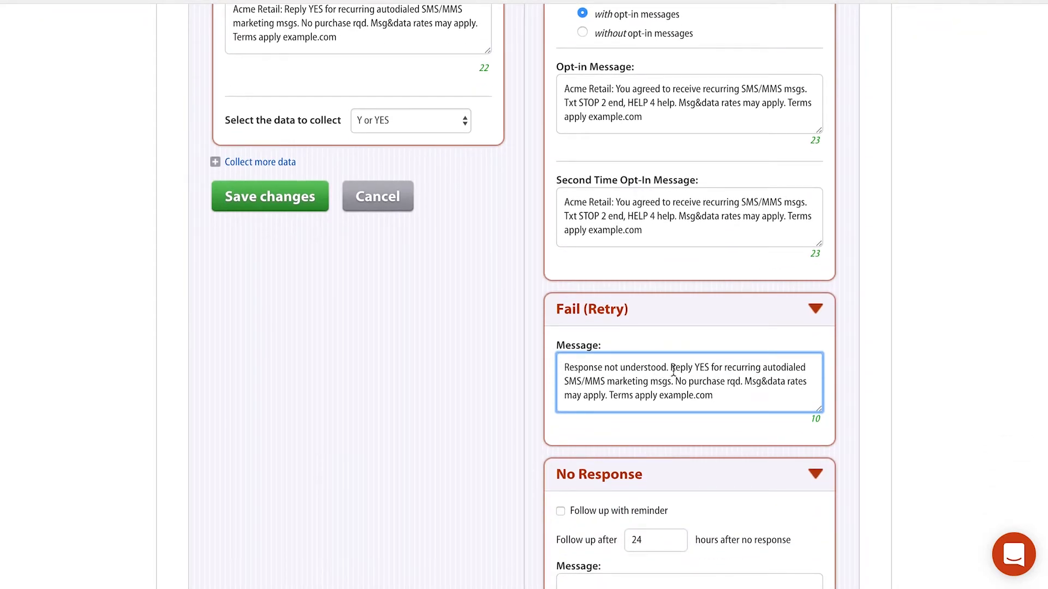
left_click_drag(672, 371, 708, 371)
left_click(707, 371)
scroll(690, 372, "up", 1)
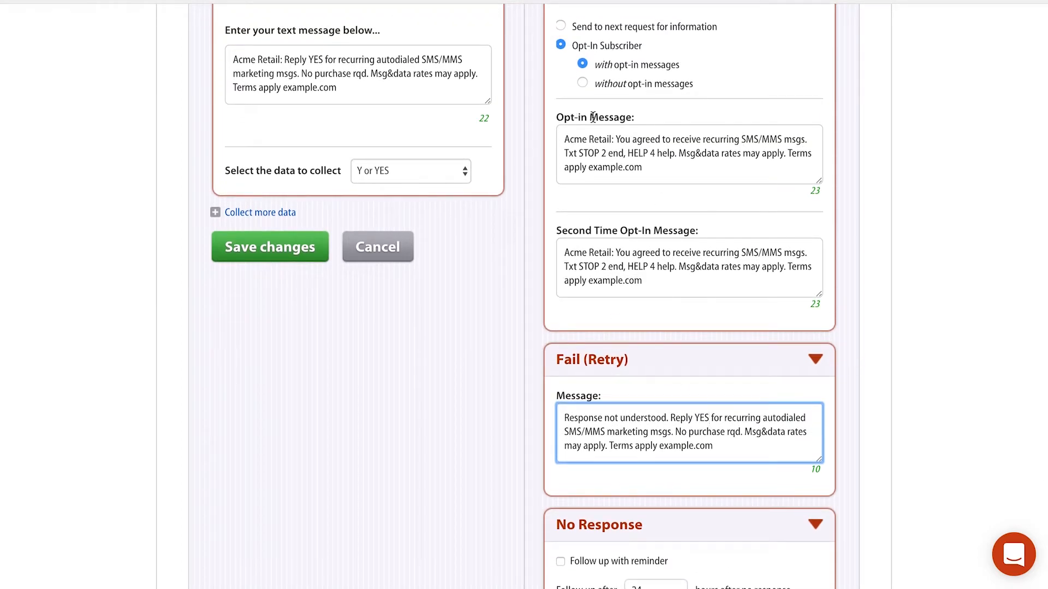
- Enable the No Response follow-up reminder and set it to 1 hour after no response
scroll(592, 116, "down", 4)
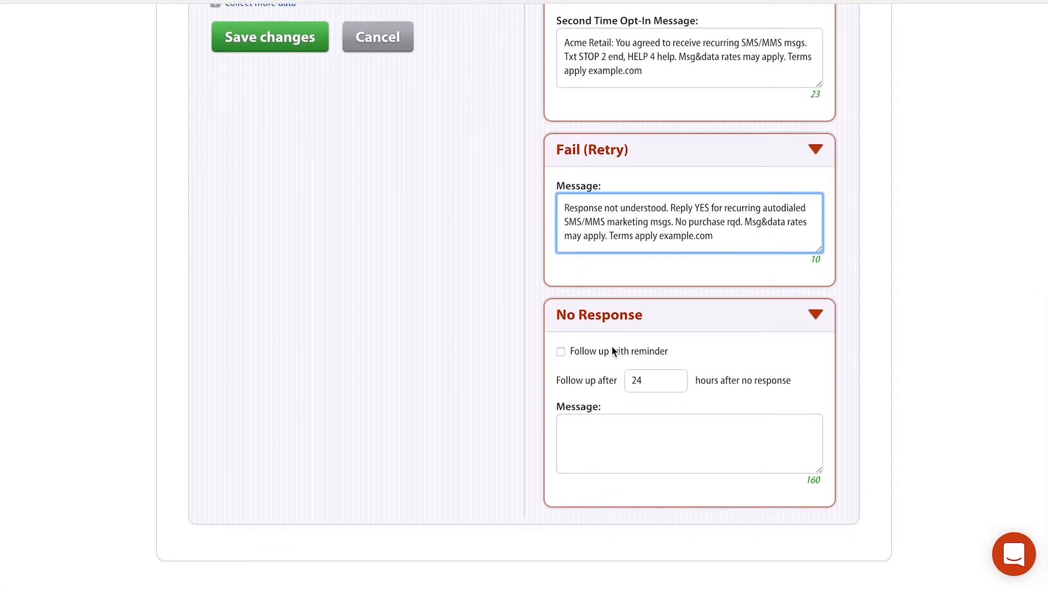
left_click(560, 352)
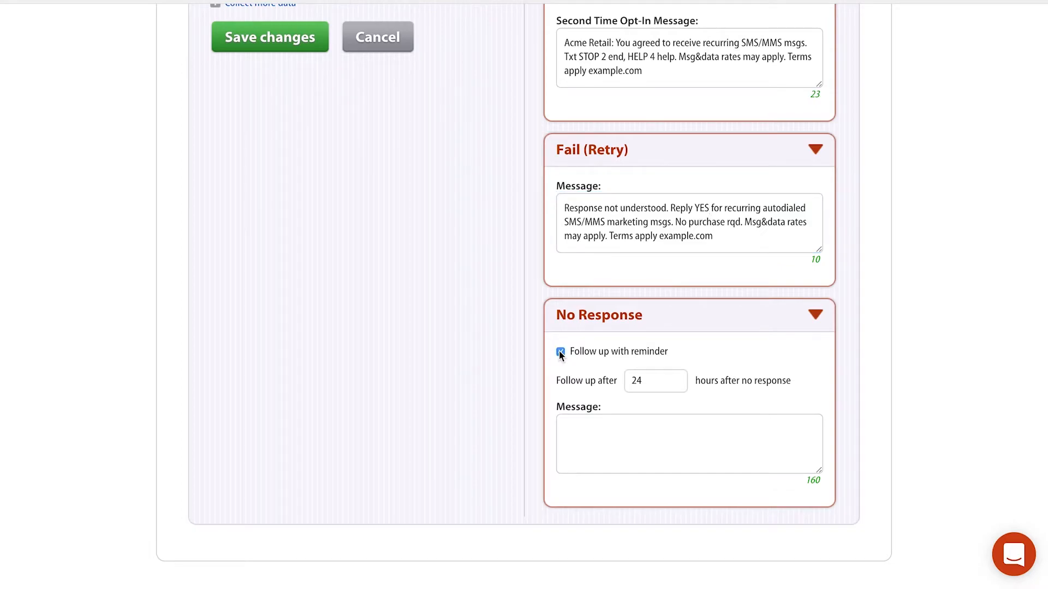
scroll(560, 354, "up", 5)
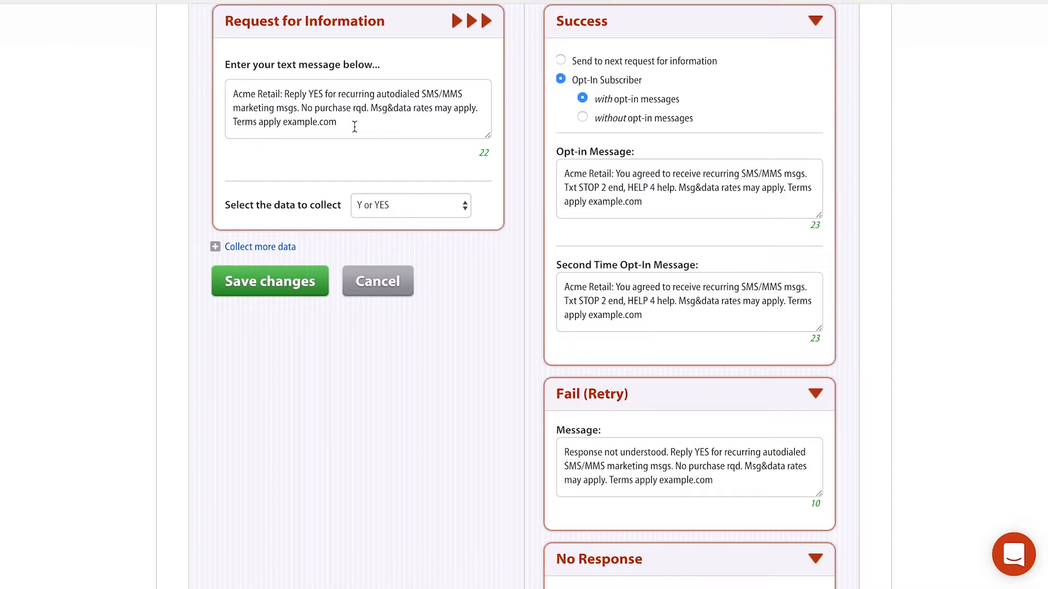
scroll(354, 126, "down", 5)
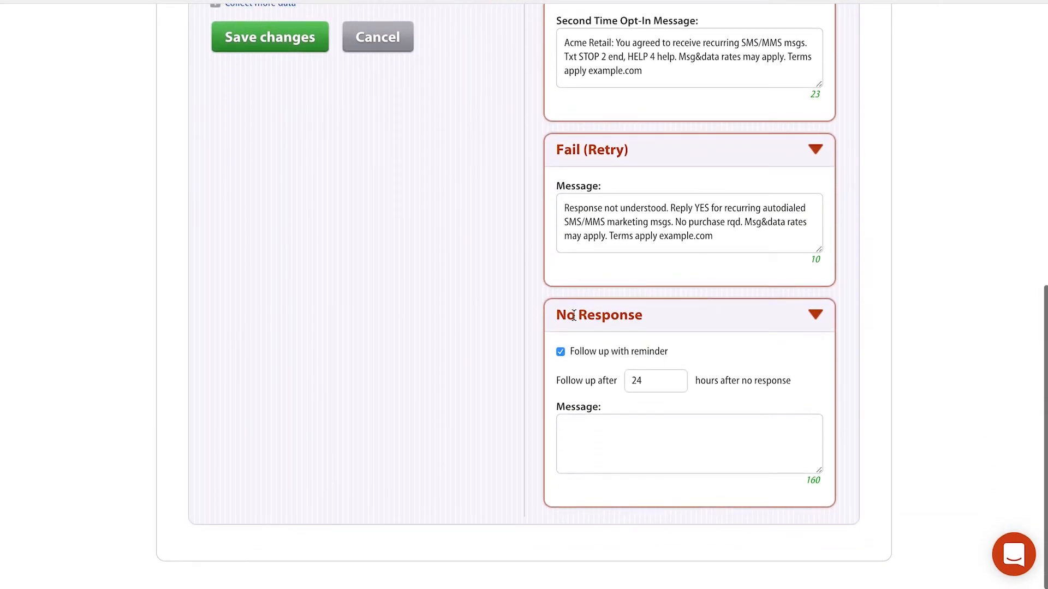
double_click(646, 380)
type("1")
- Copy the "No response received. Reply YES for recurring autodialed SMS/MMS marketing msgs" text from TextEdit into the No Response message
left_click(614, 443)
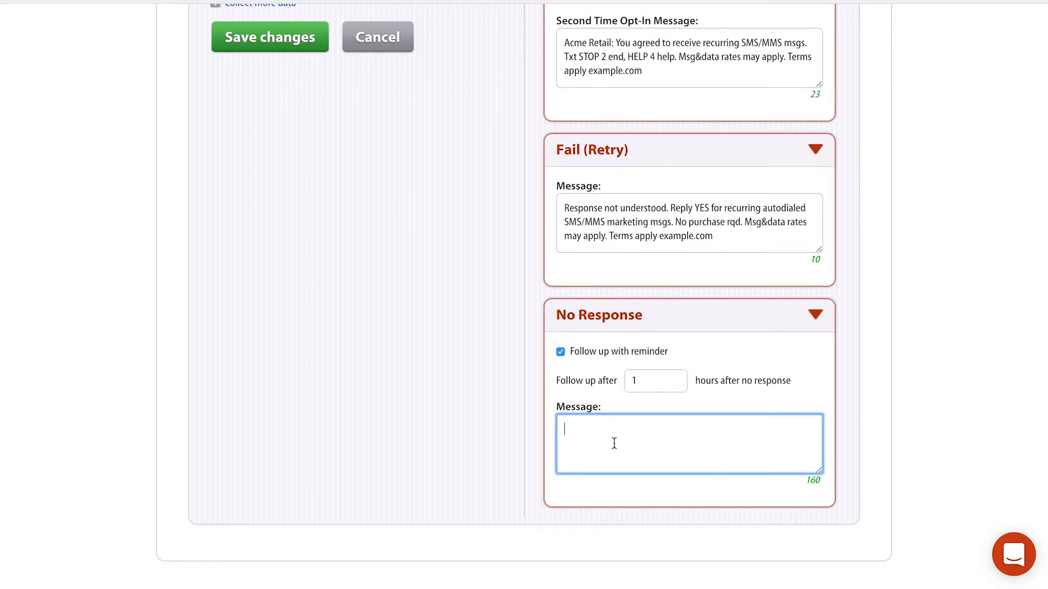
key("super+Tab")
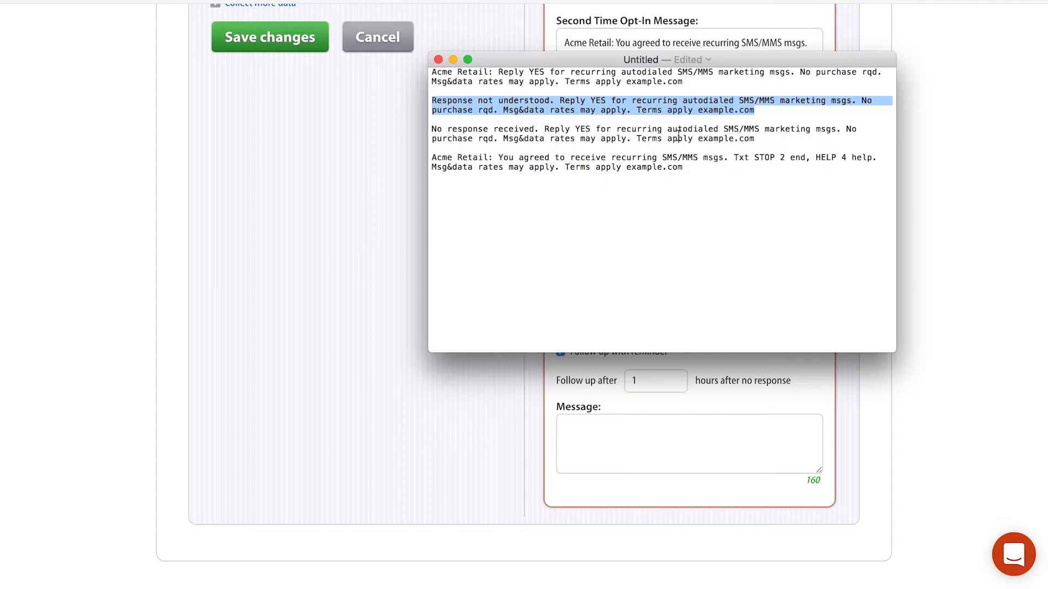
left_click_drag(755, 139, 424, 128)
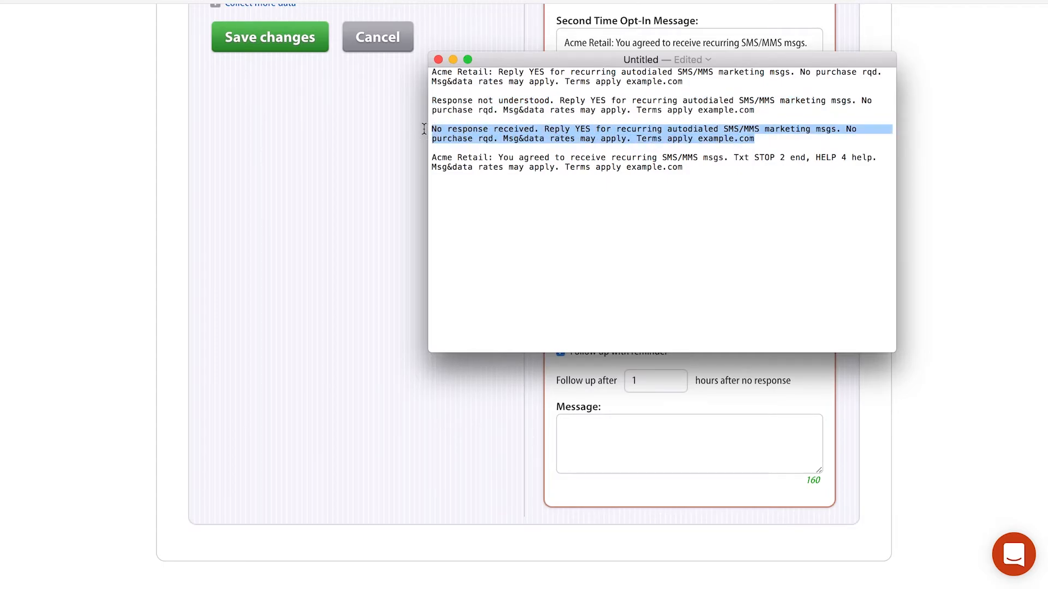
key("super+c")
key("super+Tab")
key("super+v")
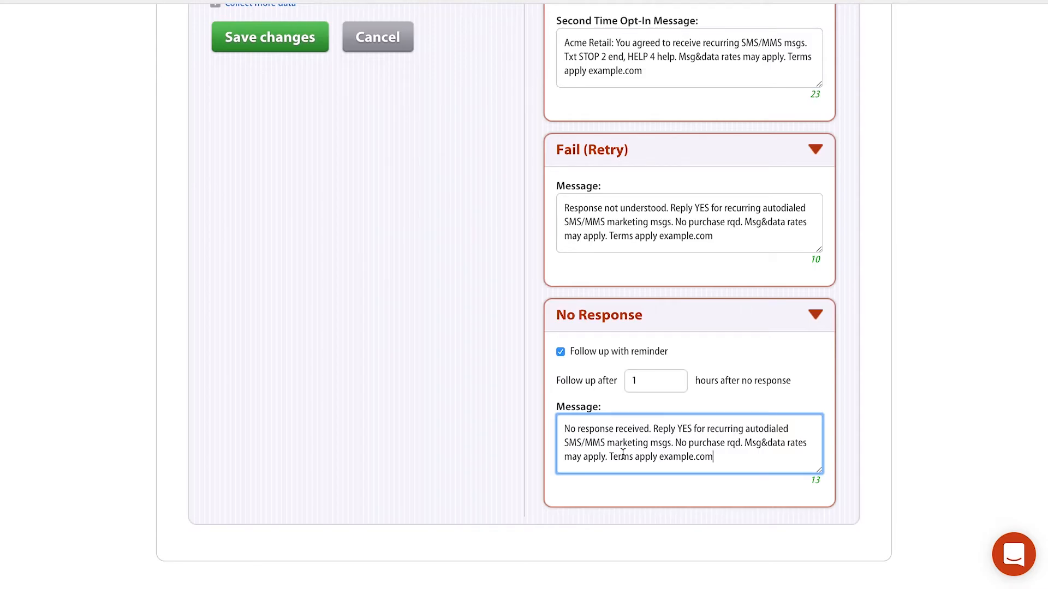
- Review the data types that can be collected in the Request for Information, keeping Y or YES
scroll(623, 454, "up", 10)
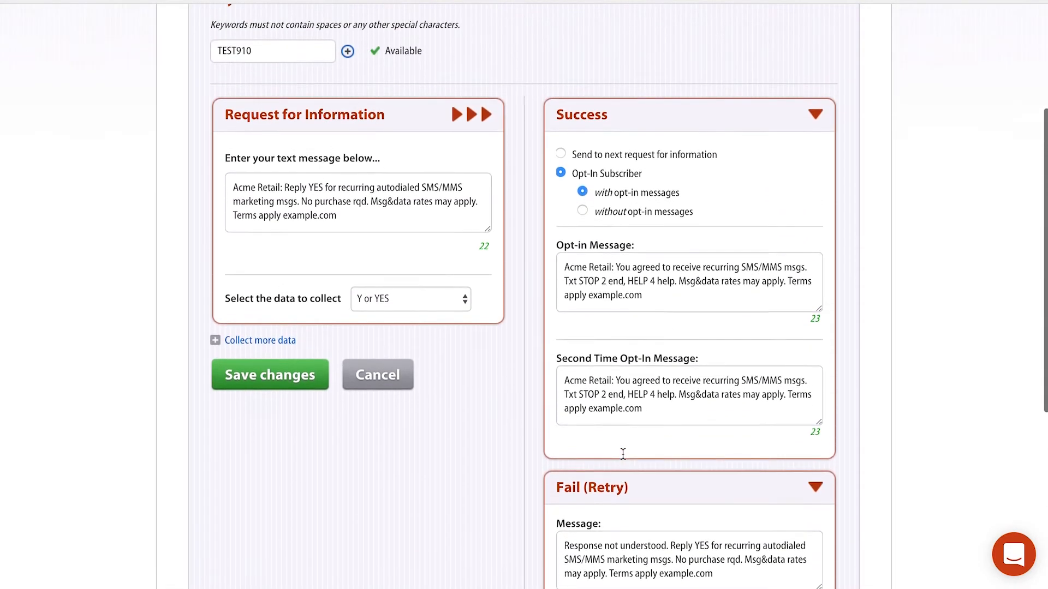
scroll(622, 454, "up", 1)
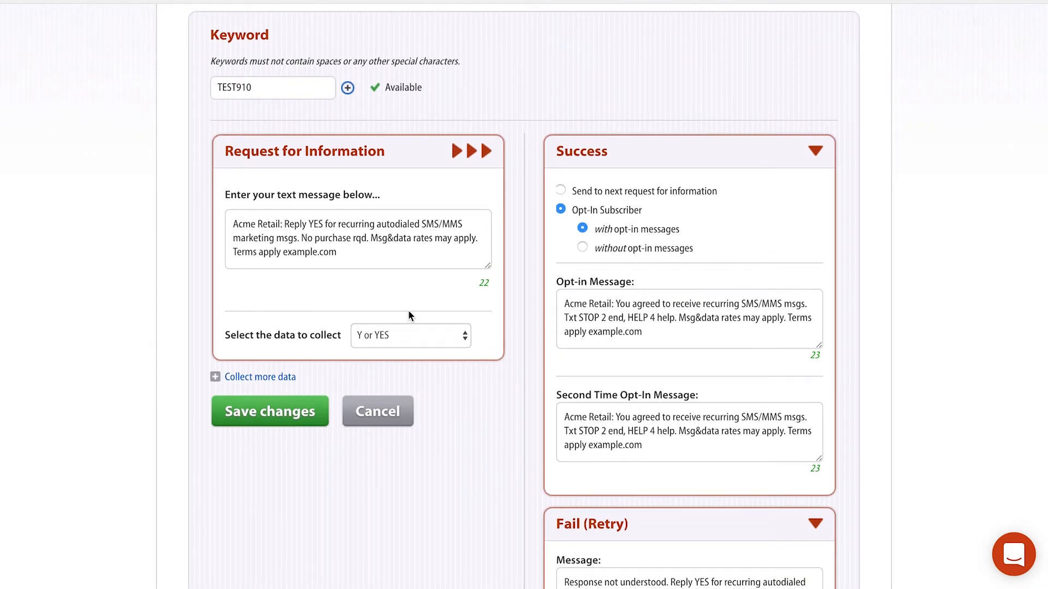
left_click(405, 327)
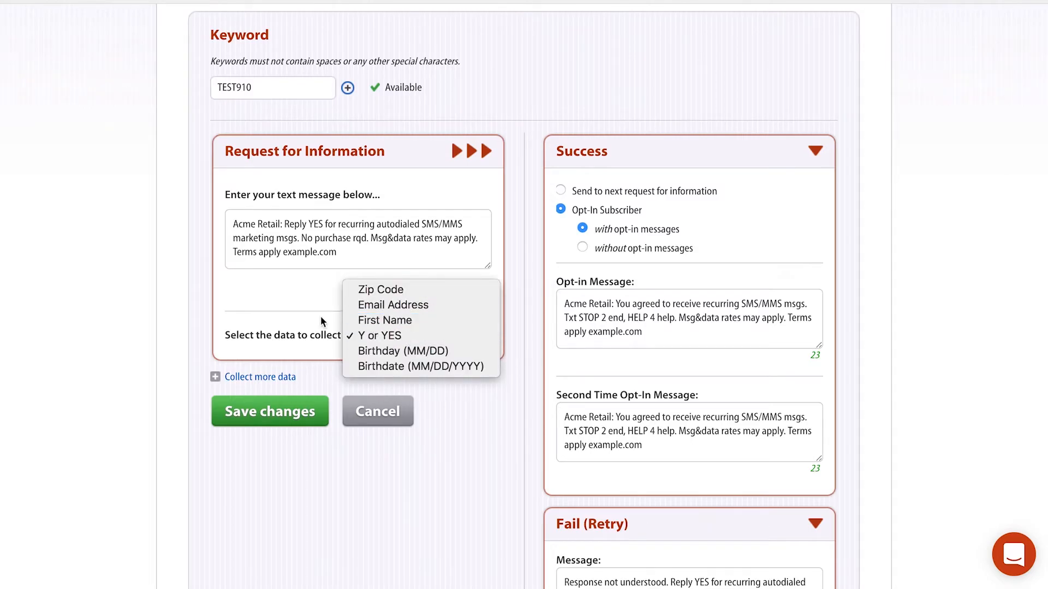
left_click(258, 309)
- Add a second Request for Information below the YES request and make it the active one
scroll(259, 311, "down", 2)
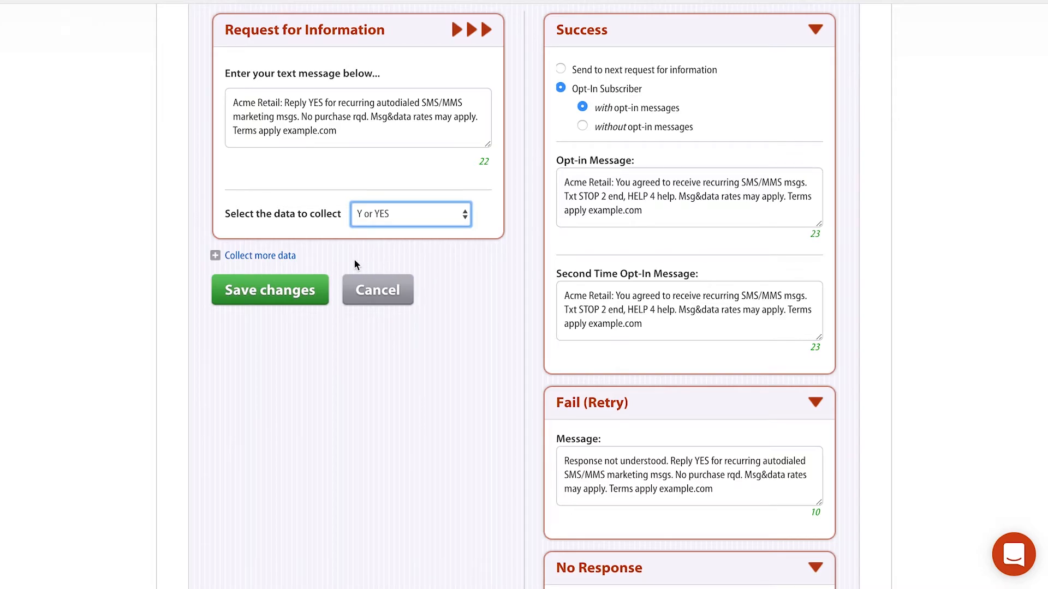
left_click(253, 256)
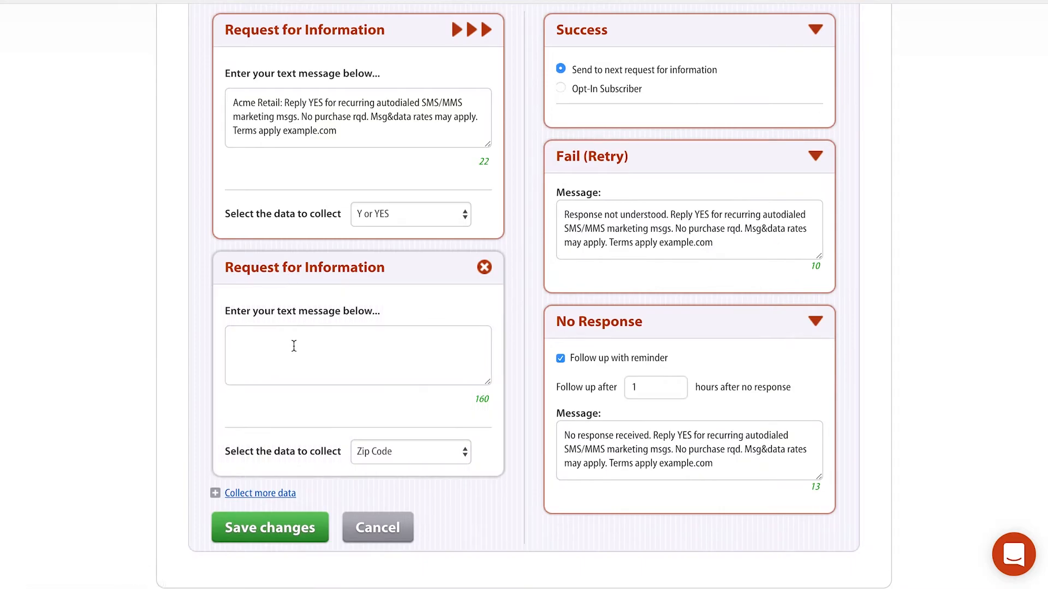
left_click(293, 346)
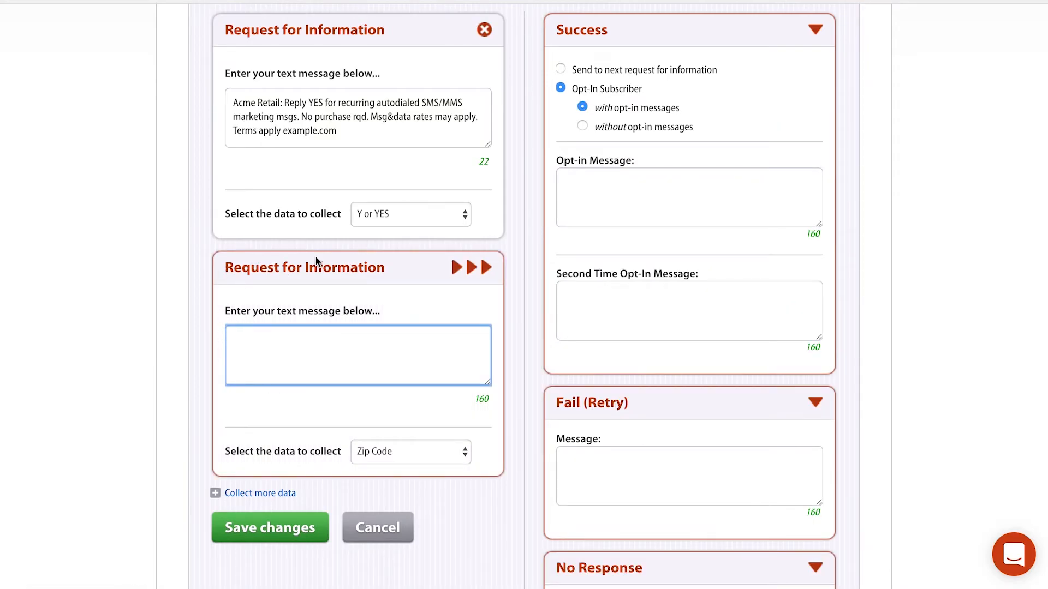
scroll(316, 256, "down", 1)
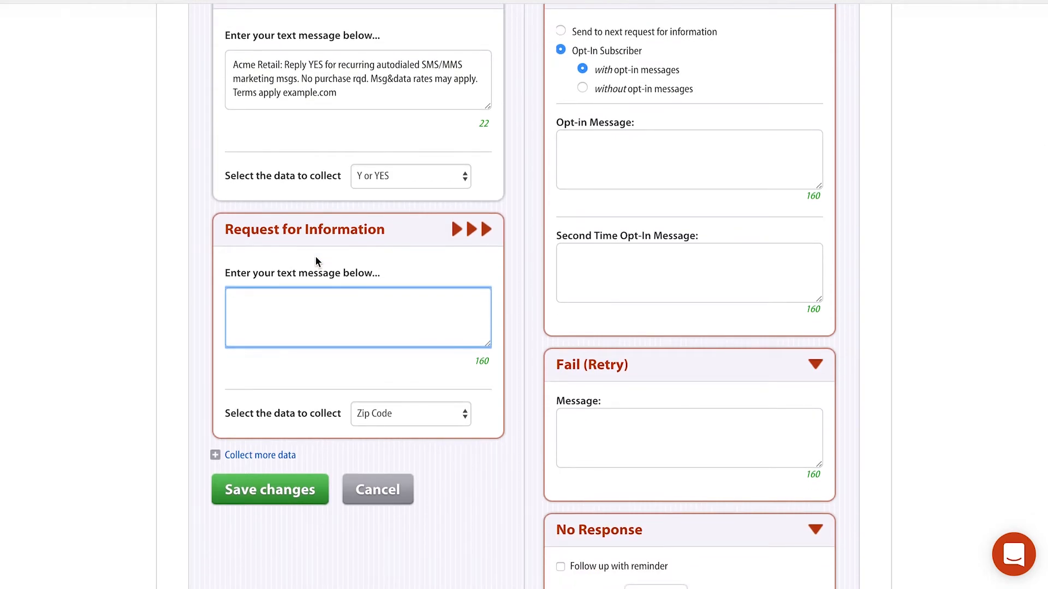
scroll(316, 261, "up", 1)
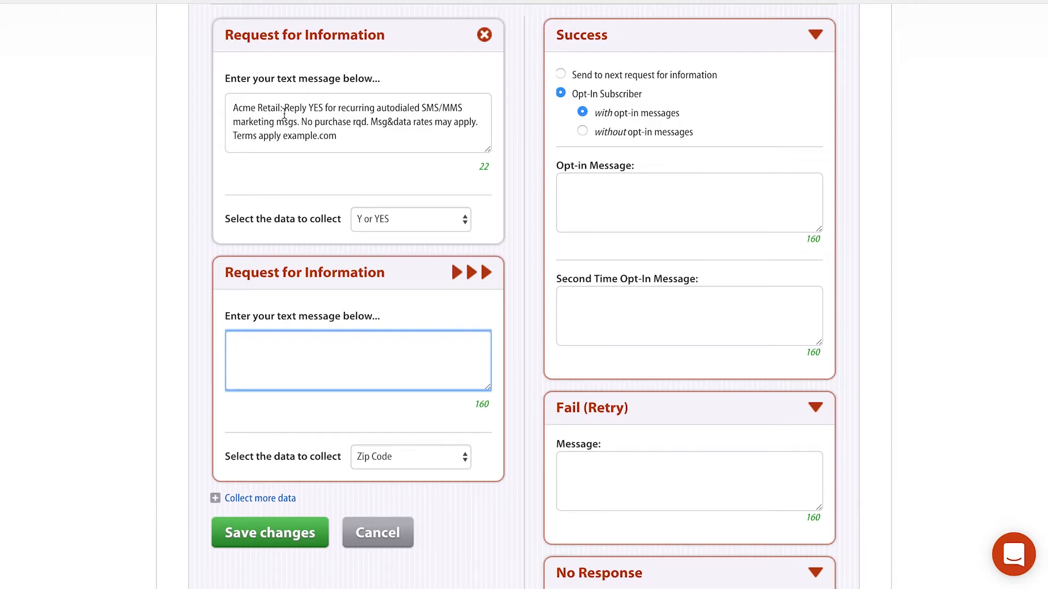
- Write "You're almost done... please reply with your email address to complete this application." as the second Request for Information message
left_click(260, 348)
type("You're almost done... please re")
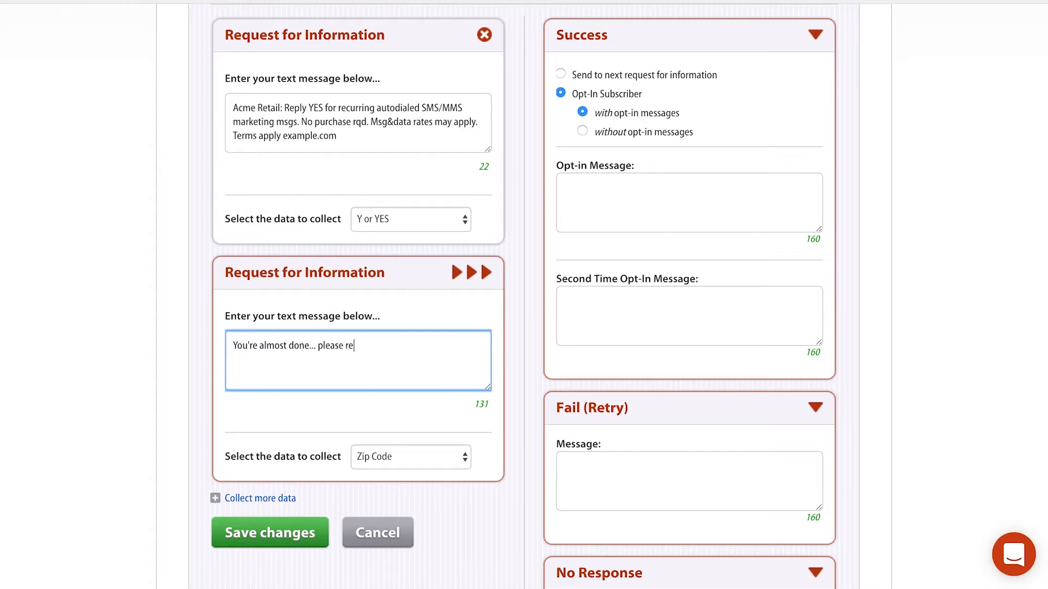
type("ply with your email addre")
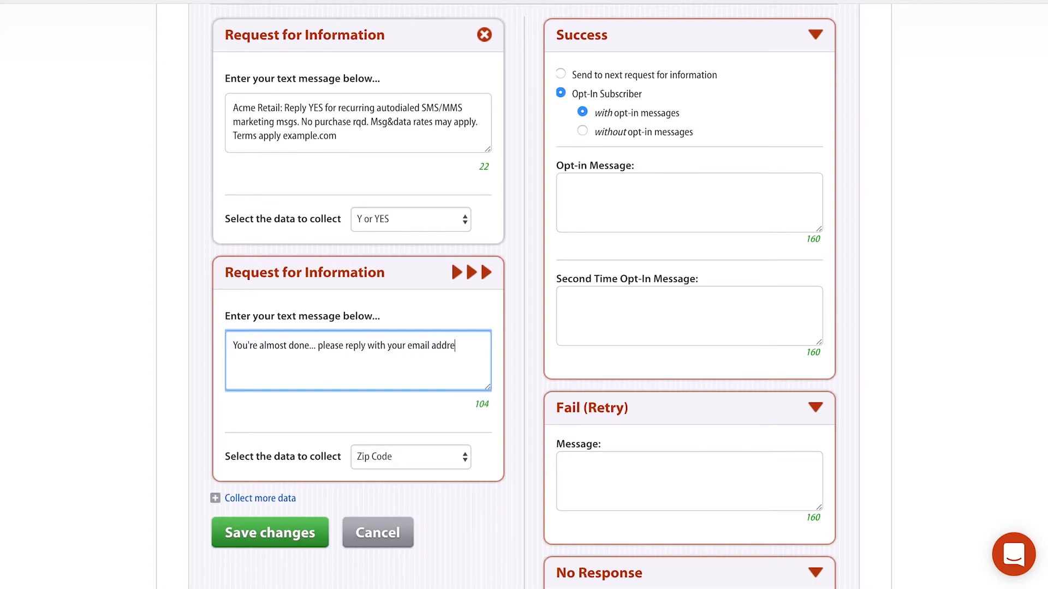
type("ss to complete this application.")
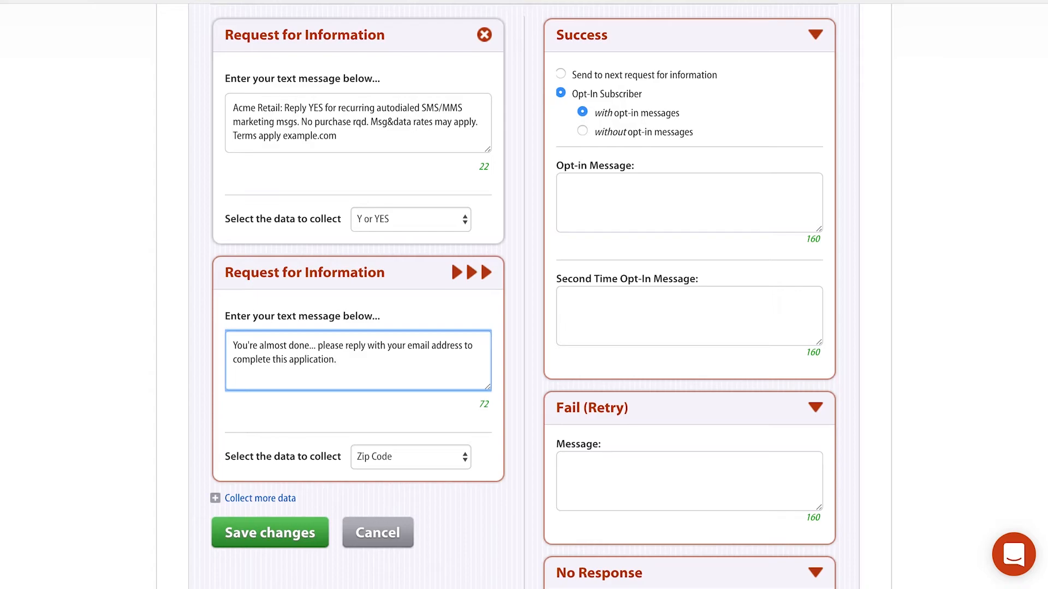
- Set the data to collect in the second Request for Information to Email Address
left_click(420, 459)
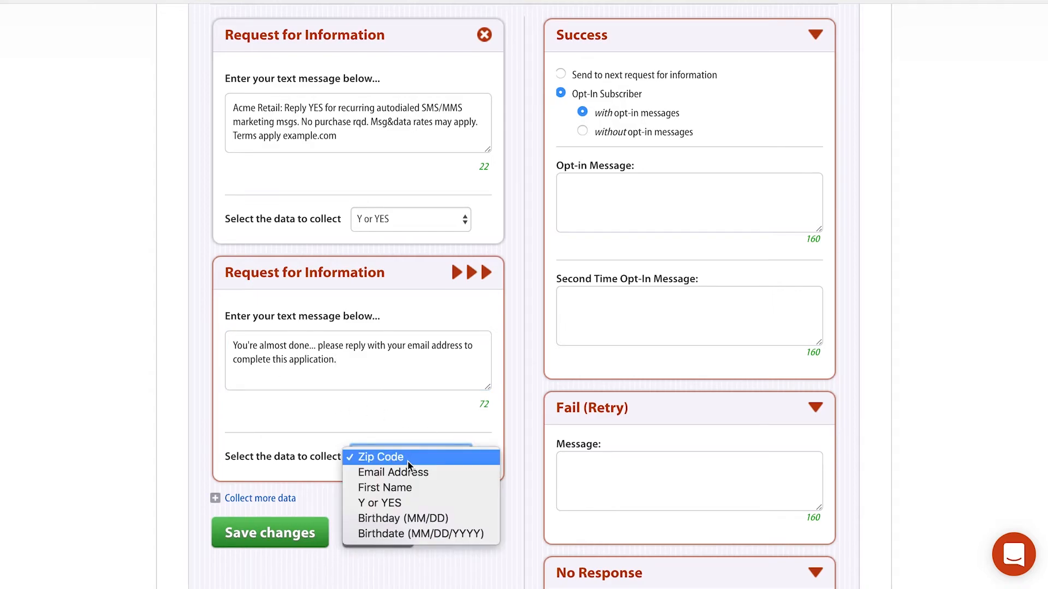
left_click(413, 472)
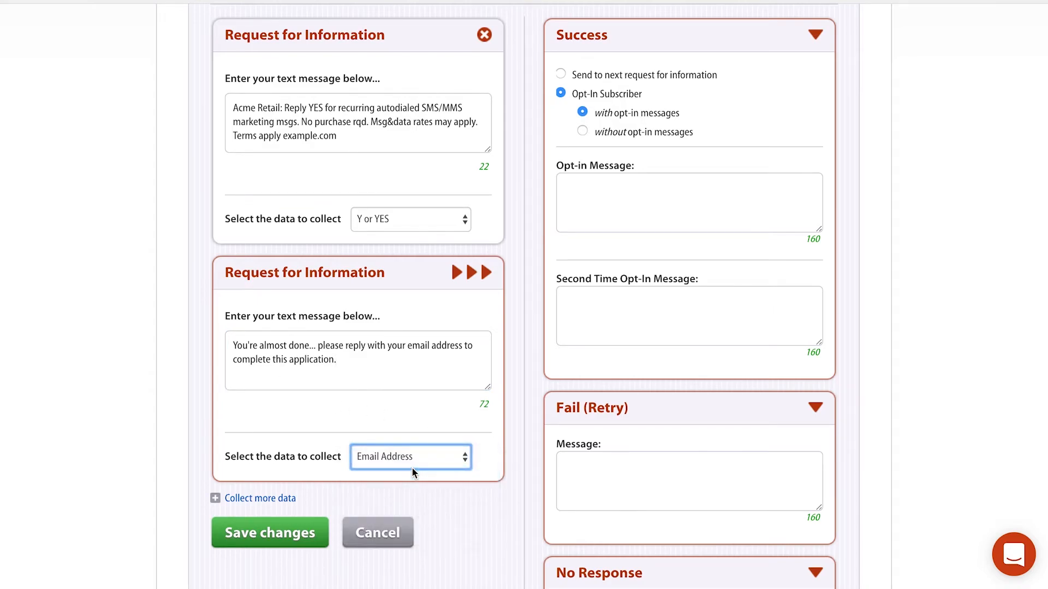
left_click(405, 386)
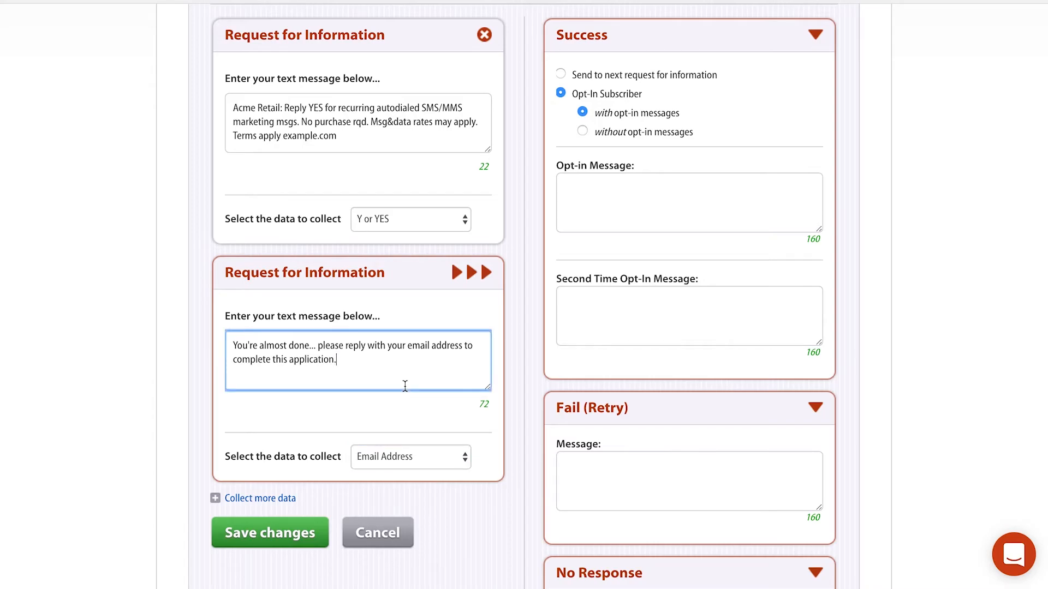
scroll(405, 386, "down", 3)
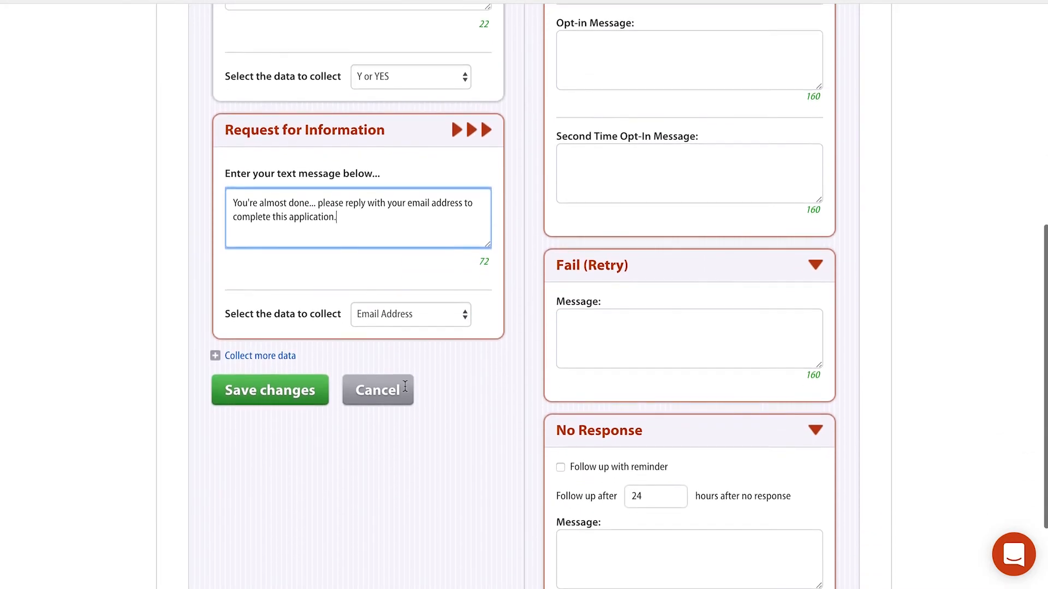
right_click(429, 252)
left_click(404, 221)
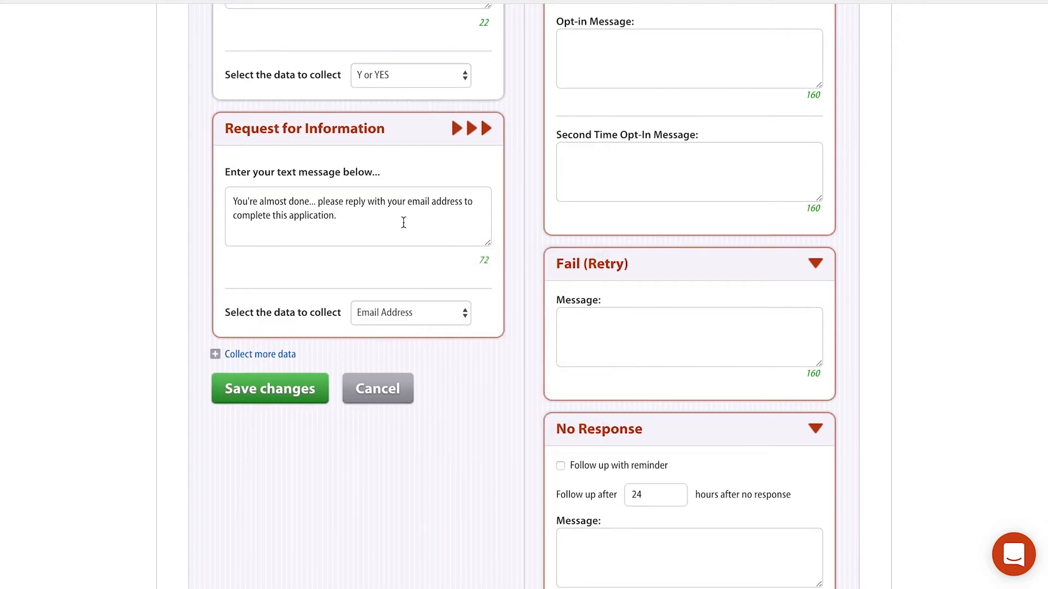
left_click(403, 222)
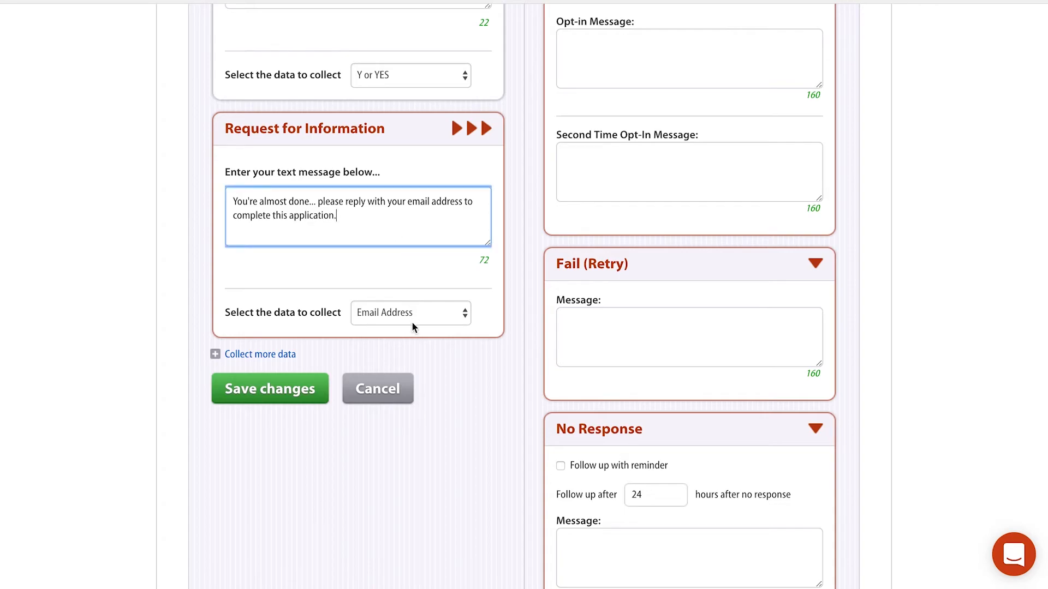
- Write "sorry, that's not a valid email address. Please reply with your email address." as the second request's Fail (Retry) message
left_click(591, 322)
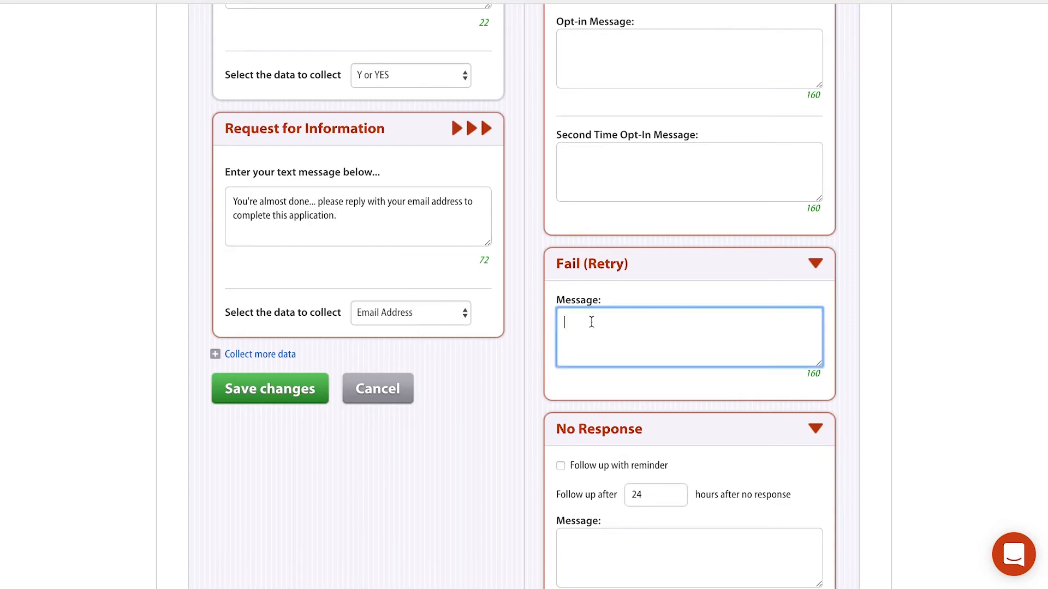
type("ry, that's not a valid email address. ")
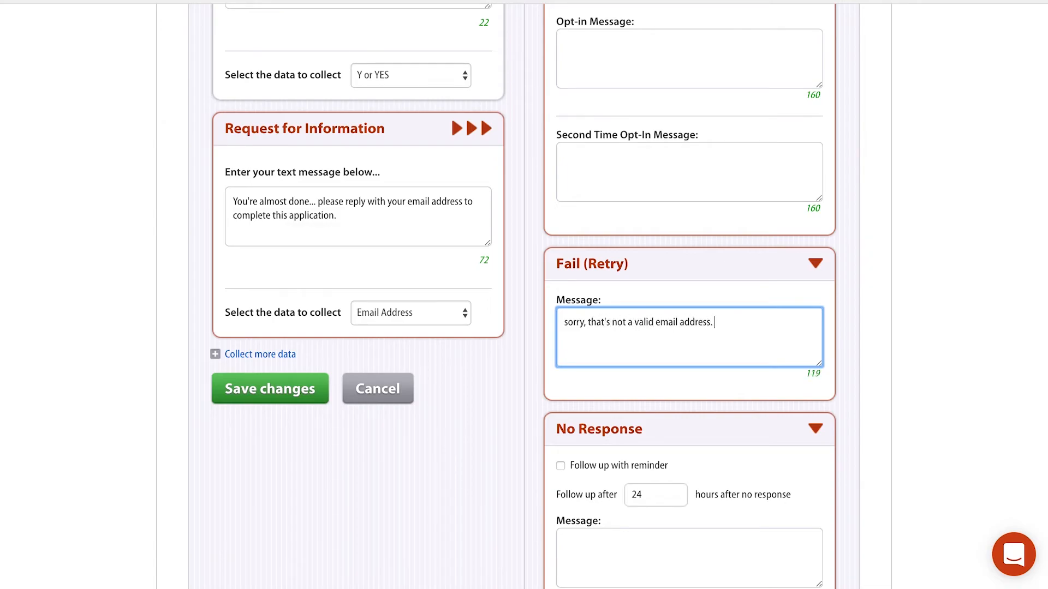
type("Please reply with your email a")
type("ddress.")
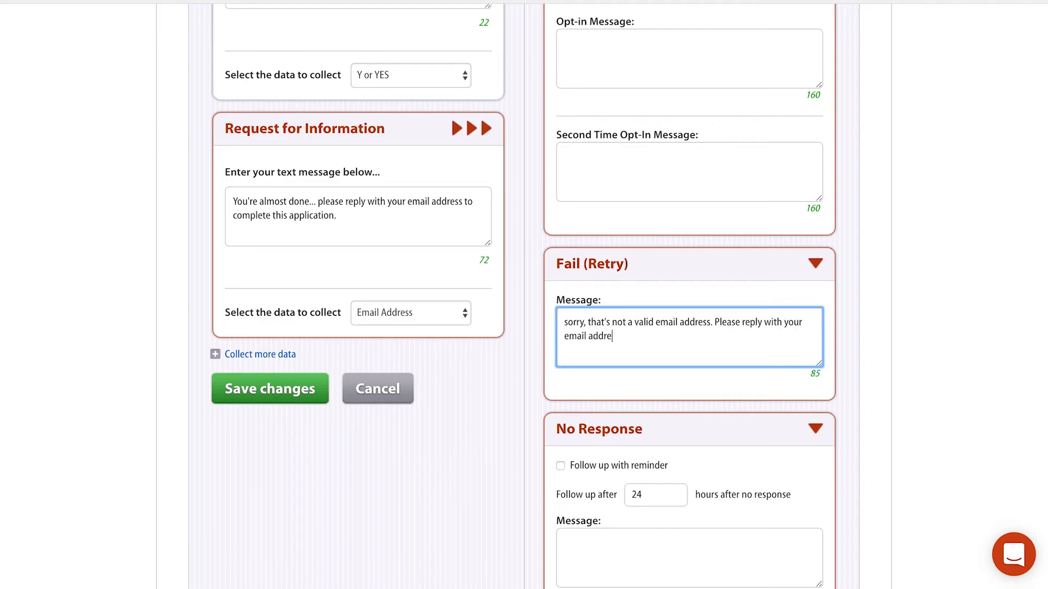
- Compare the Fail (Retry) messages of the first and second Requests for Information
scroll(538, 306, "up", 4)
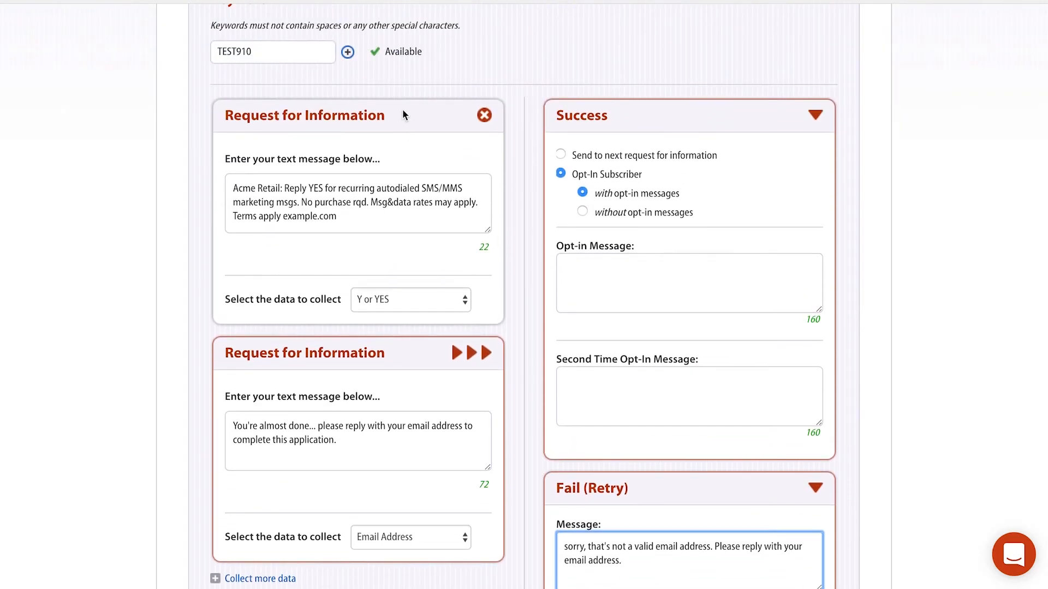
left_click(403, 112)
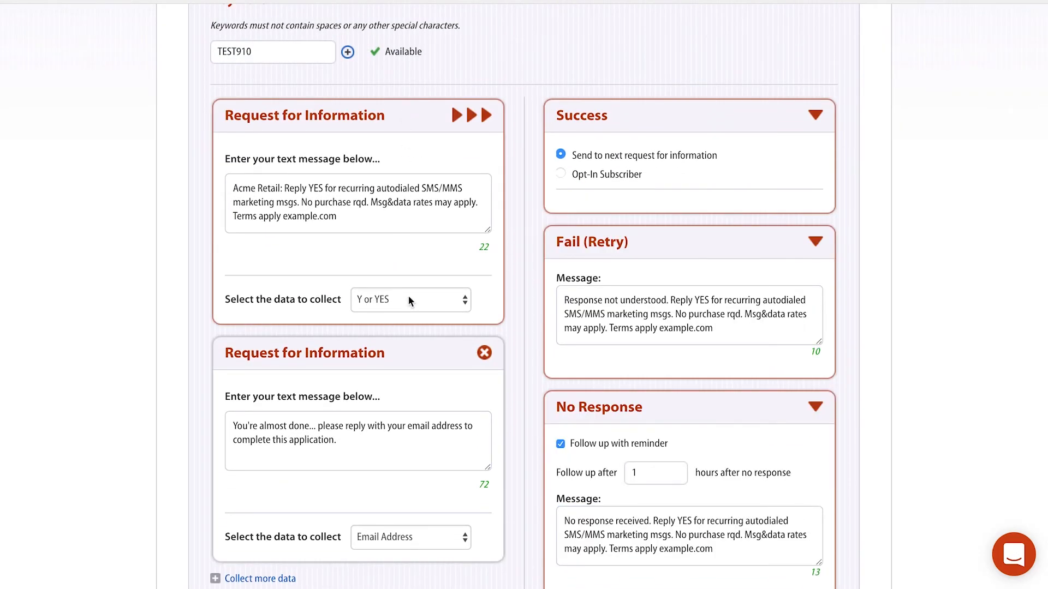
left_click_drag(564, 301, 707, 300)
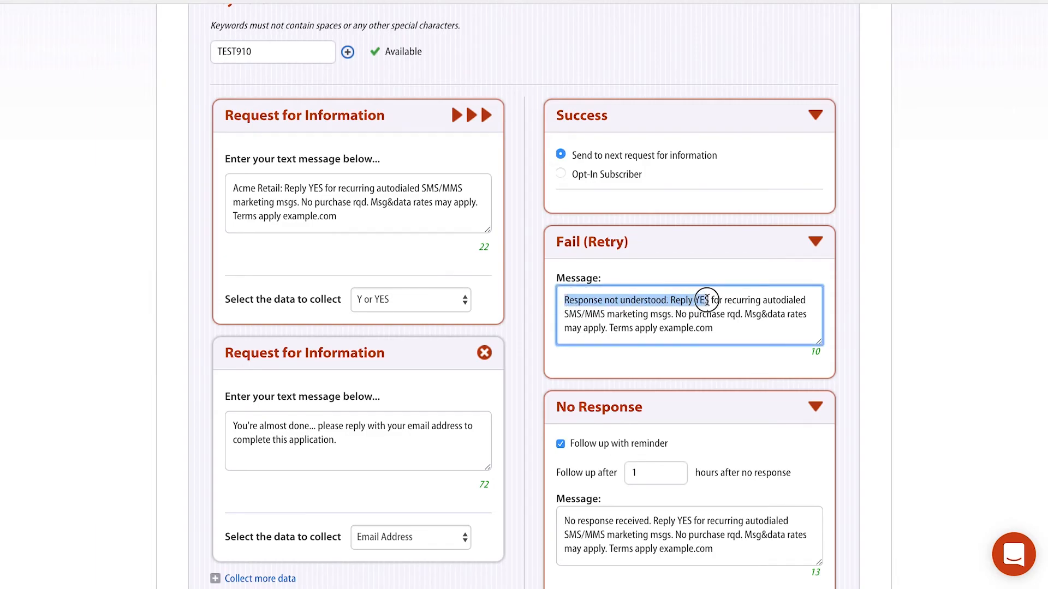
left_click(707, 300)
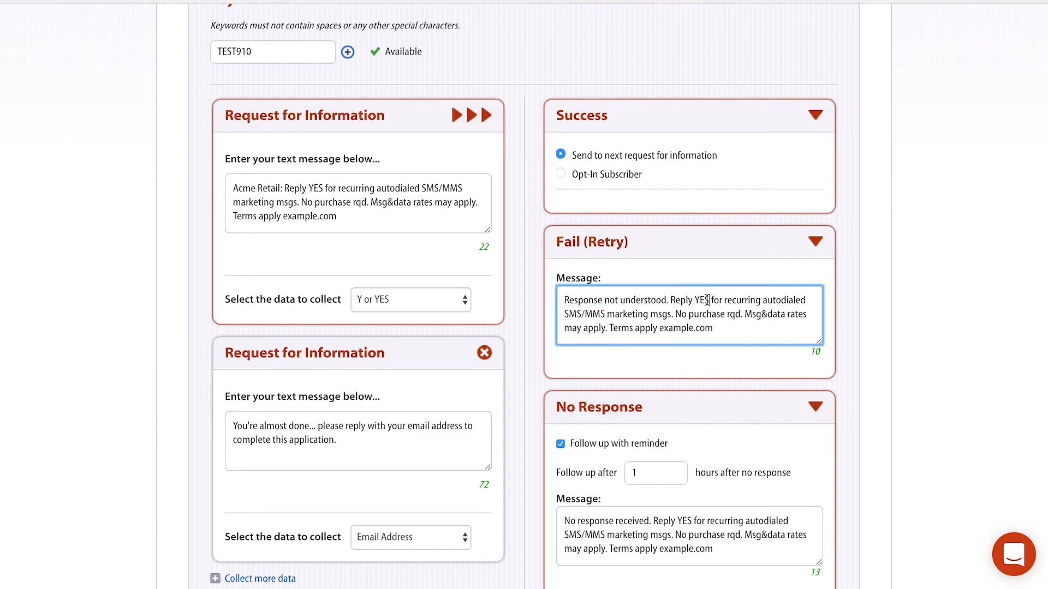
left_click(416, 353)
scroll(415, 354, "down", 5)
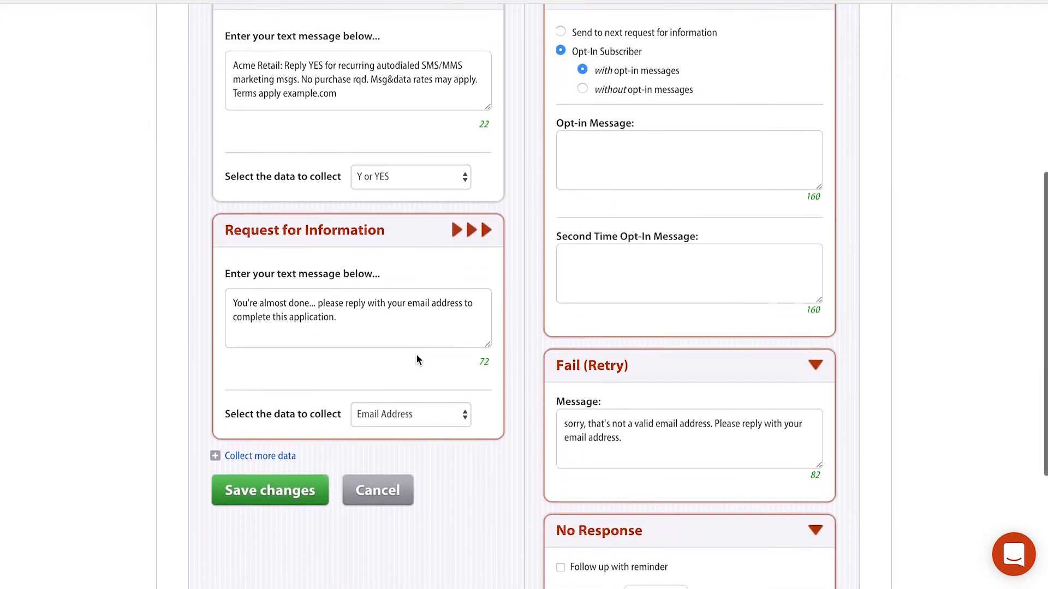
left_click_drag(715, 300, 725, 315)
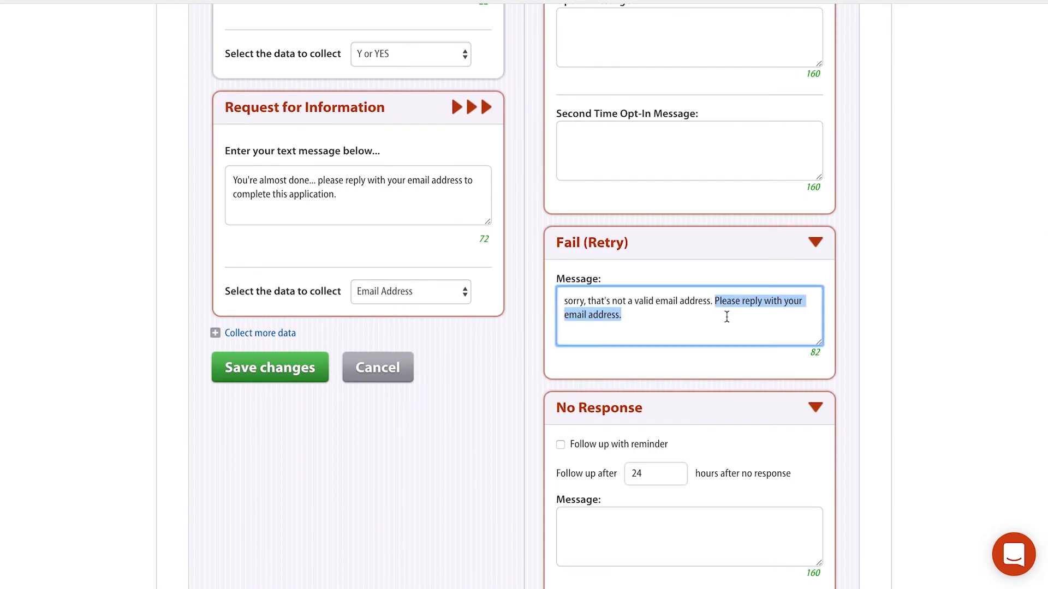
left_click(726, 317)
- Enable the second request's No Response follow-up reminder and set it to 1 hour after no response
left_click(561, 445)
scroll(608, 432, "down", 2)
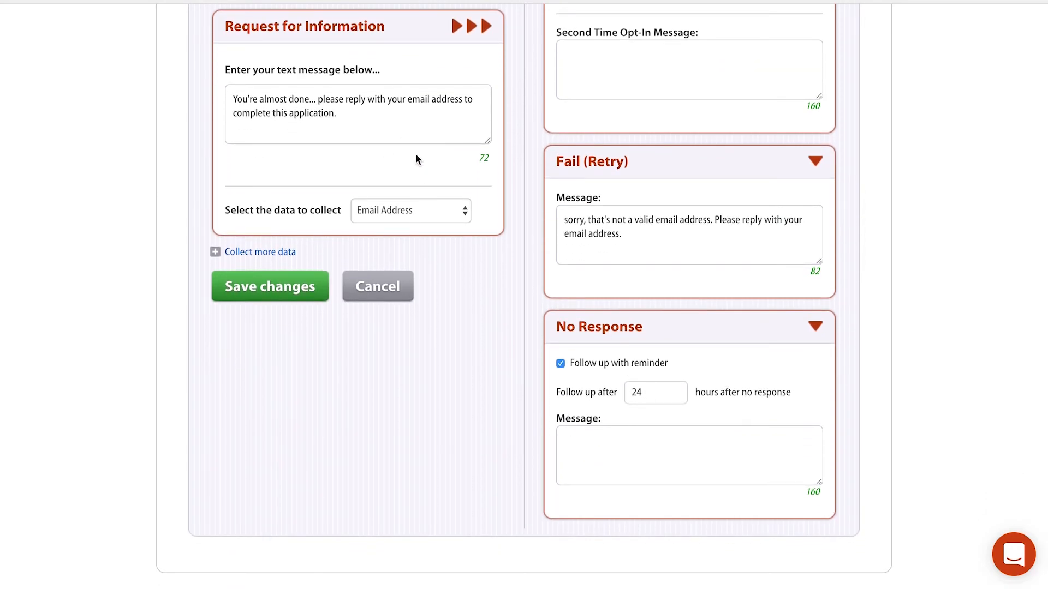
double_click(641, 397)
type("1")
- Write "we haven't received your email address, please reply with your email address now." as the second request's No Response message
left_click(624, 446)
type("we haven't recw")
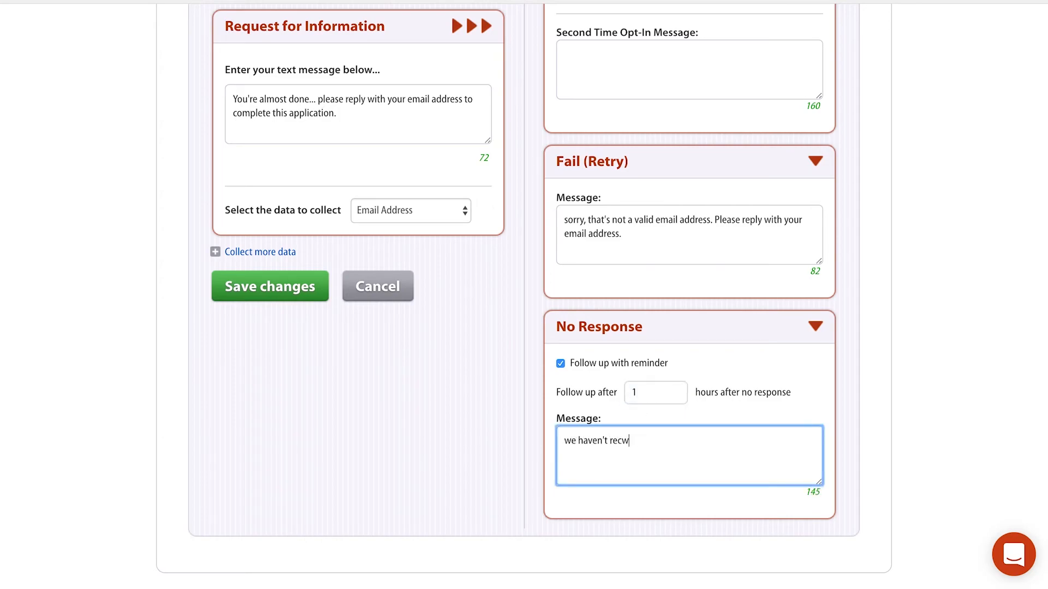
key("BackSpace")
type("eived your email add")
type("ress, please reply with ")
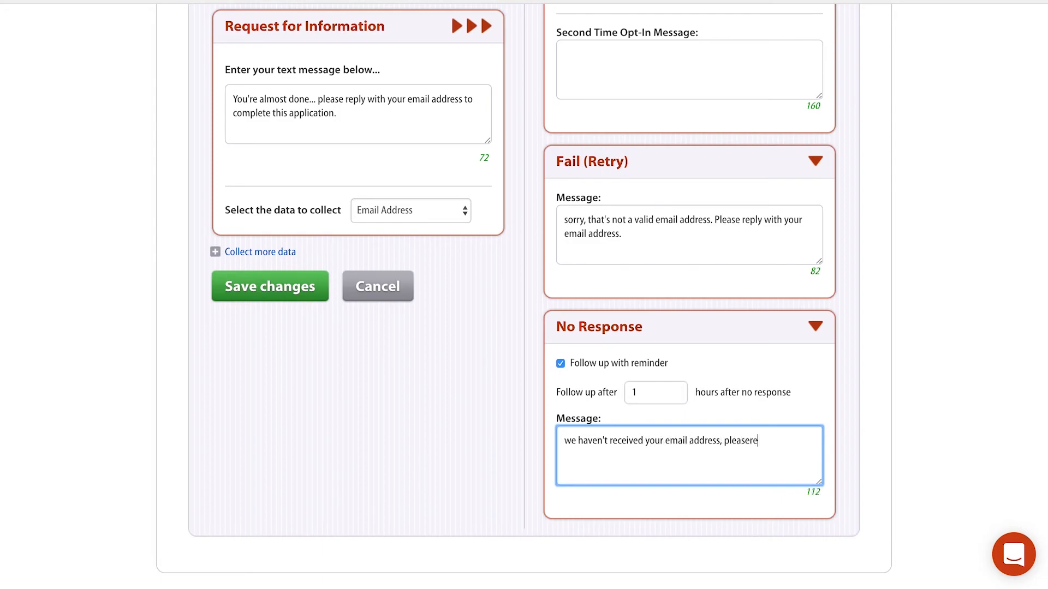
type("your email addres")
type("s now.")
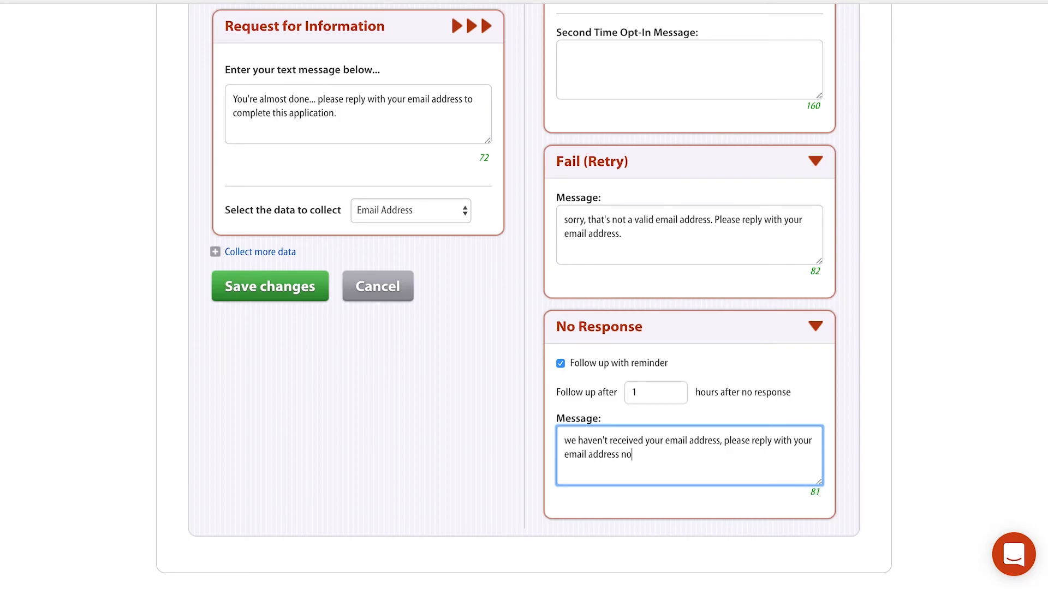
scroll(524, 295, "up", 4)
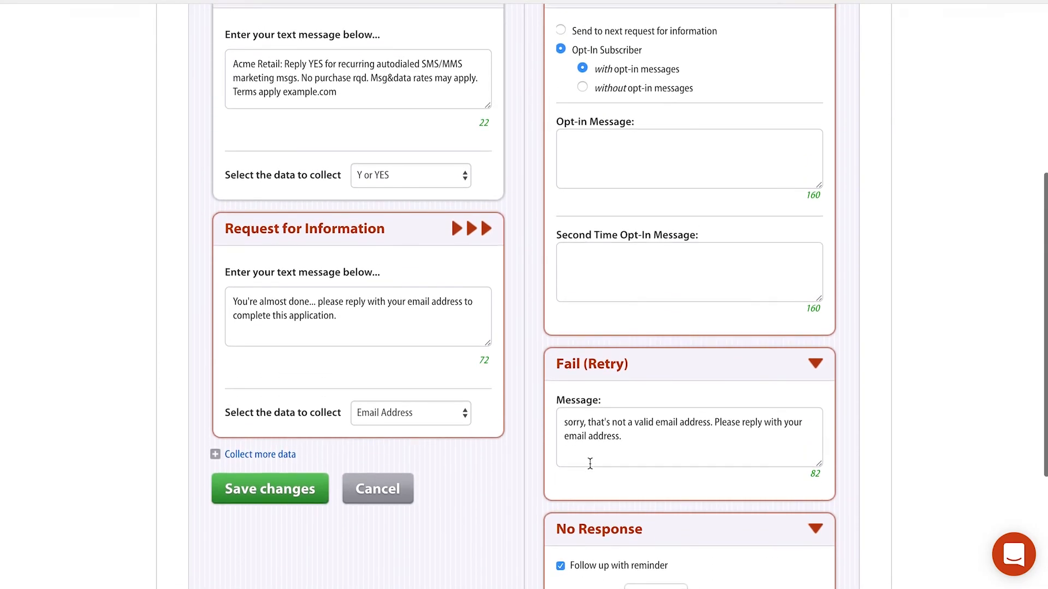
scroll(520, 465, "up", 1)
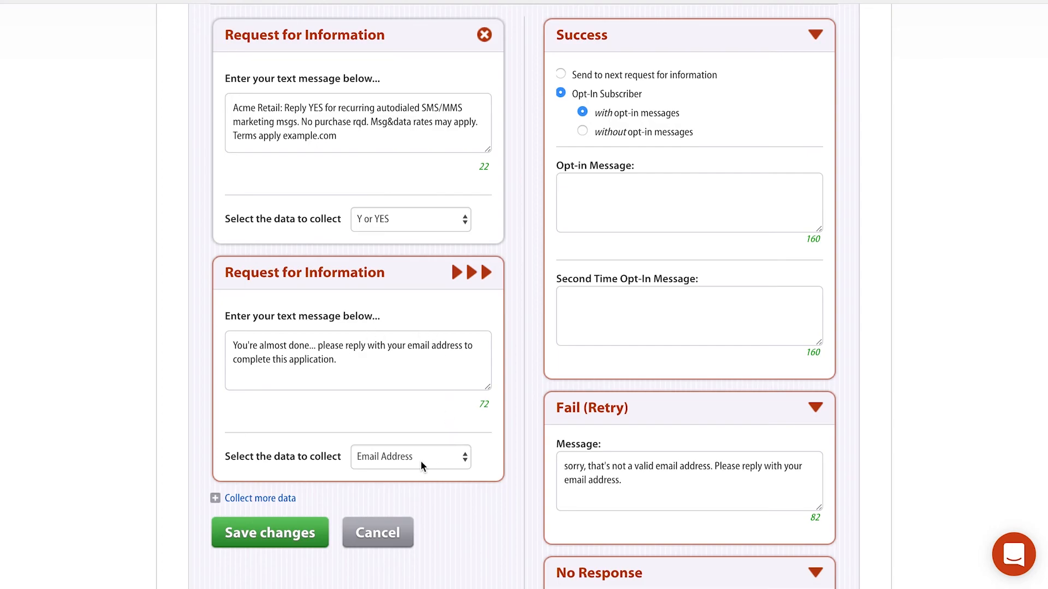
scroll(420, 459, "down", 1)
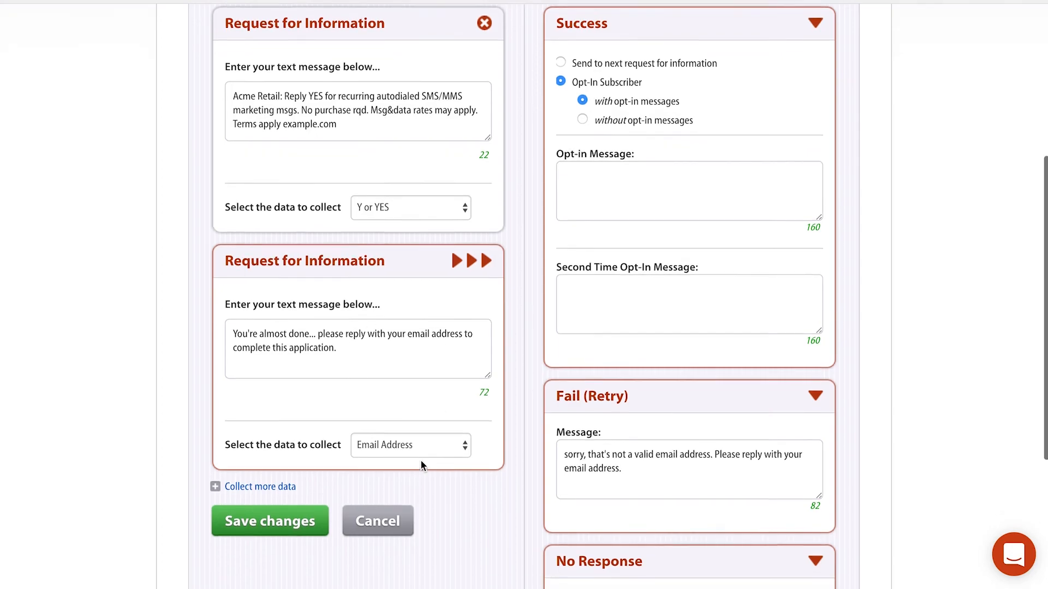
left_click(588, 212)
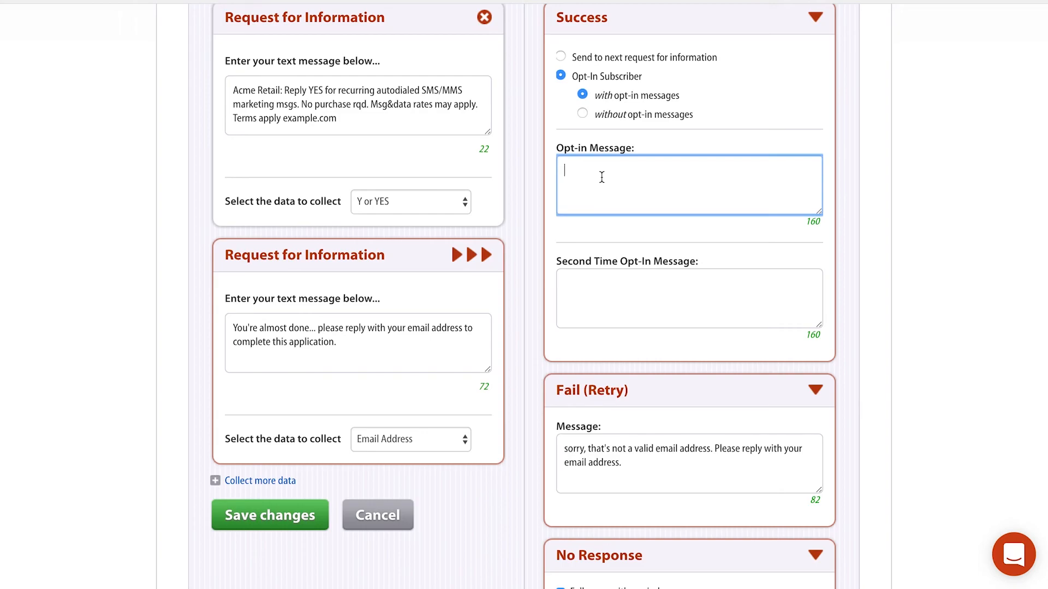
scroll(602, 176, "up", 2)
scroll(601, 176, "down", 4)
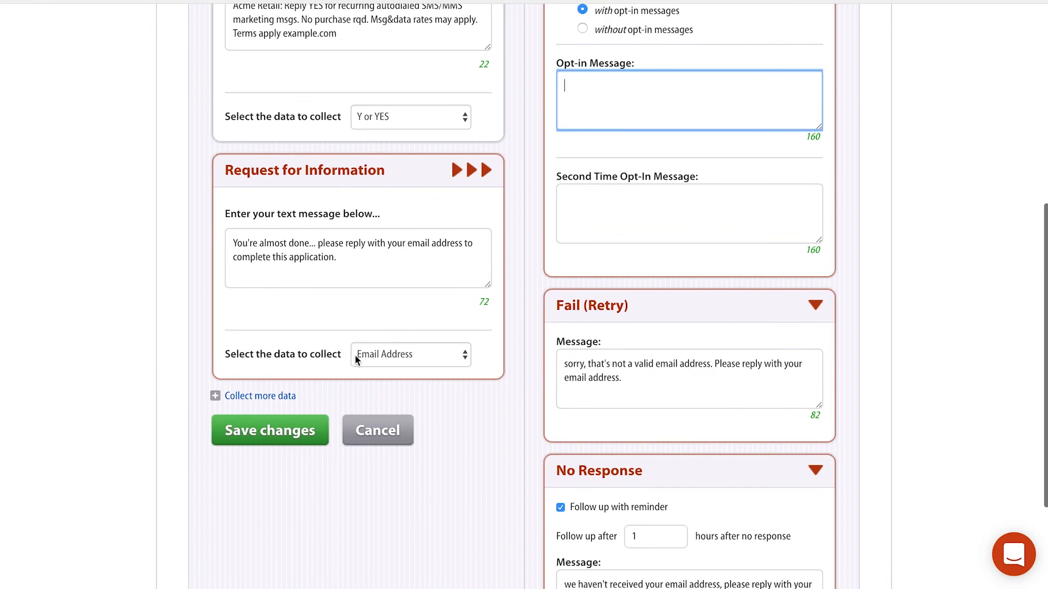
- Add a third Request for Information below the email request and remove it again
left_click(279, 395)
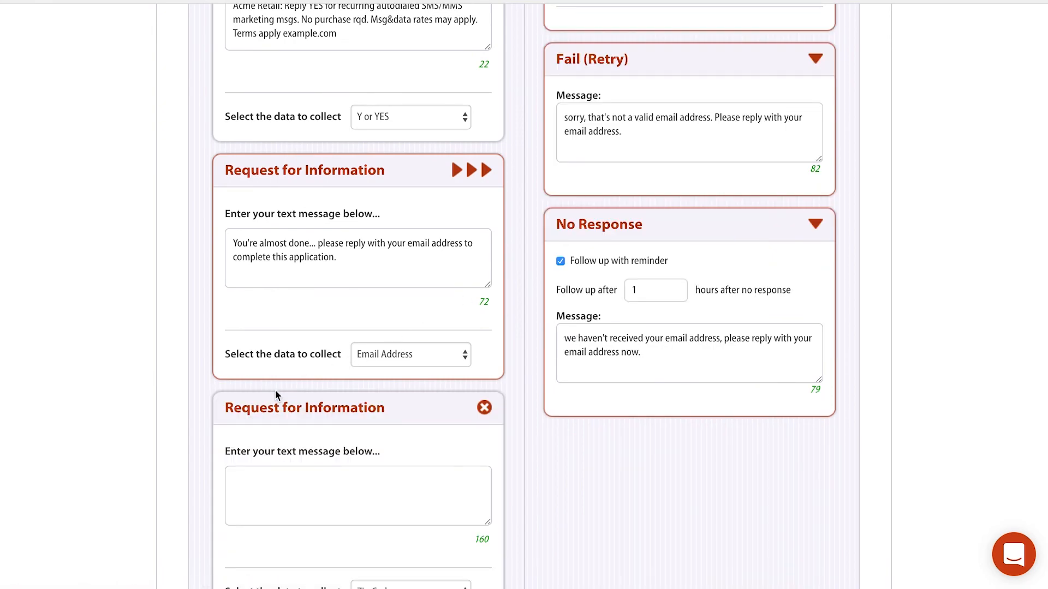
scroll(275, 394, "down", 3)
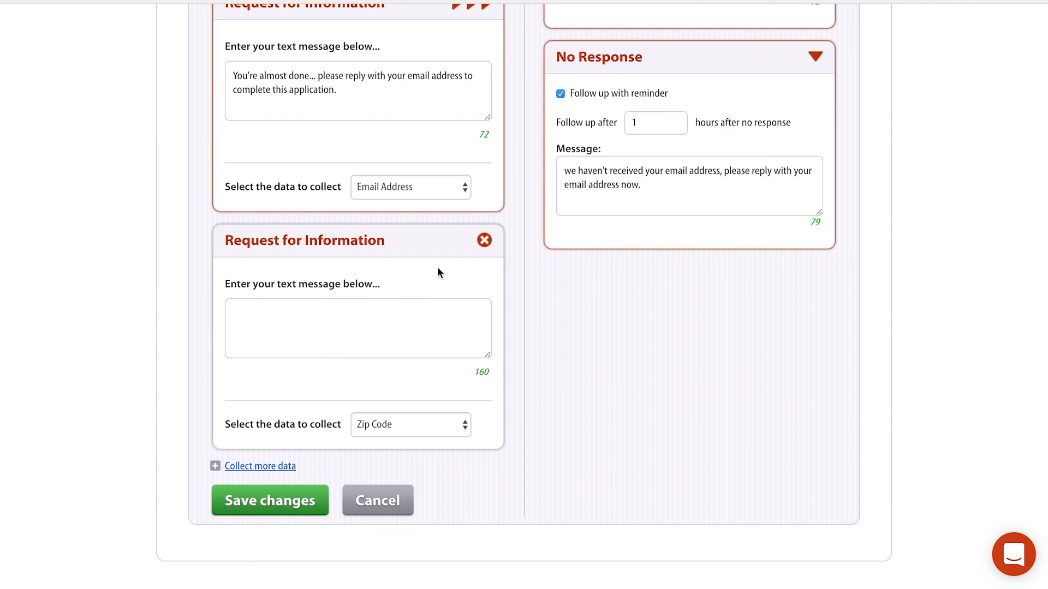
left_click(485, 240)
scroll(487, 240, "up", 3)
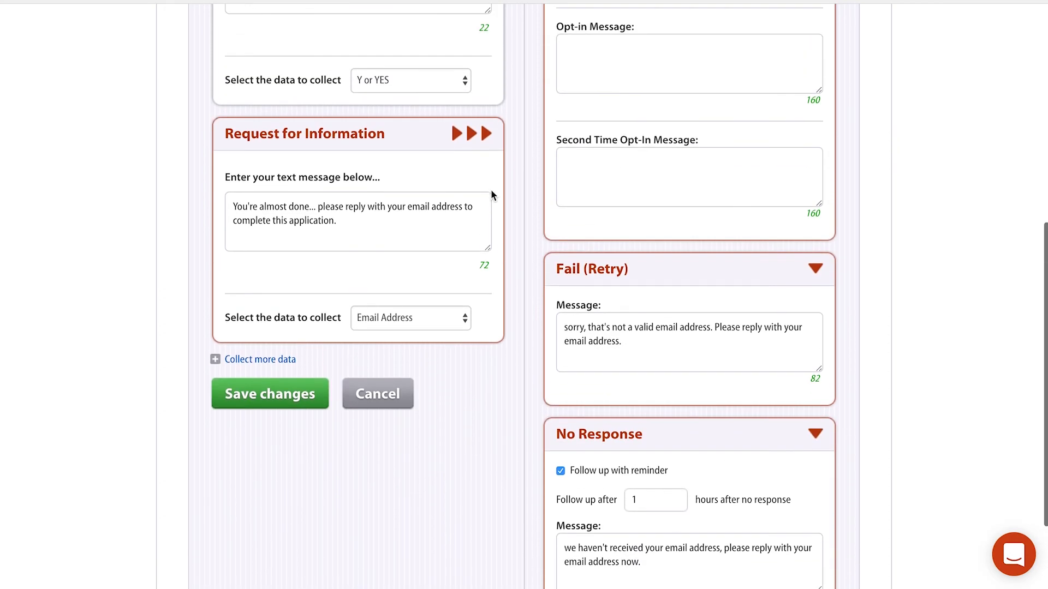
- Look through the data types that the second Request for Information can collect, keeping Email Address selected
scroll(426, 186, "up", 3)
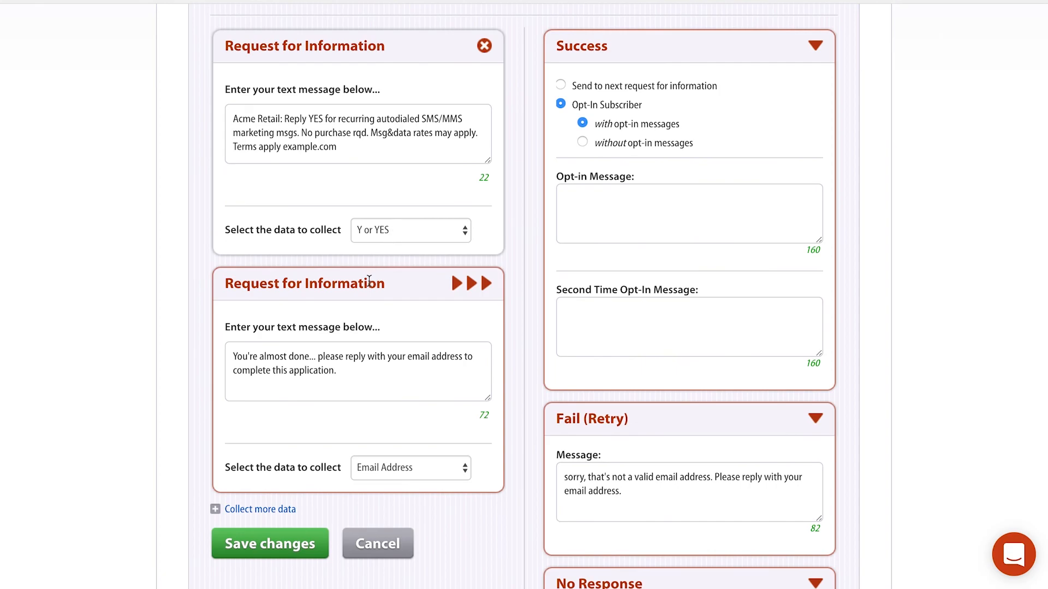
left_click(402, 468)
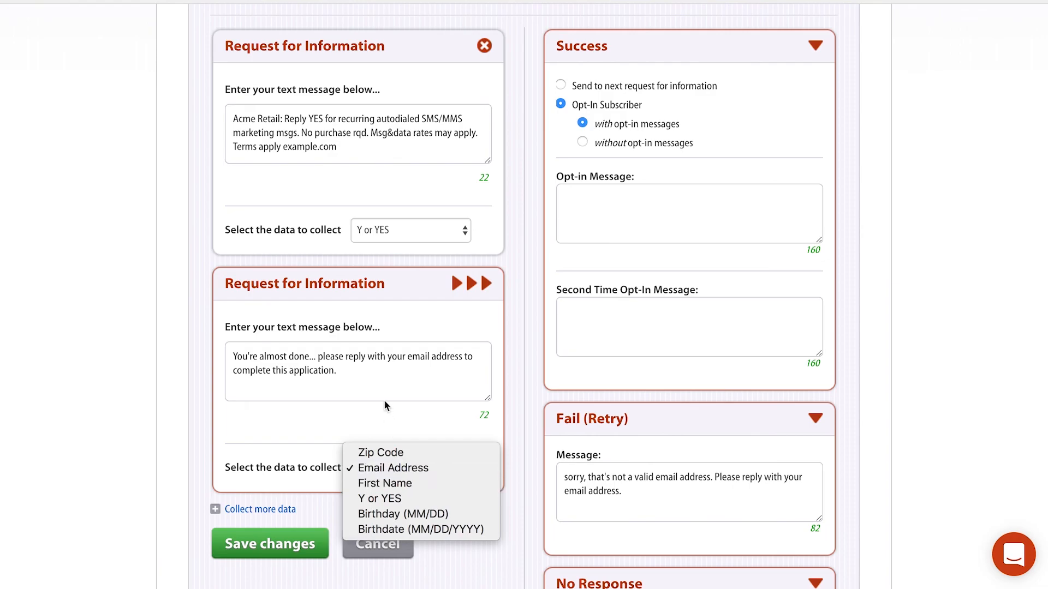
left_click(382, 382)
left_click(375, 378)
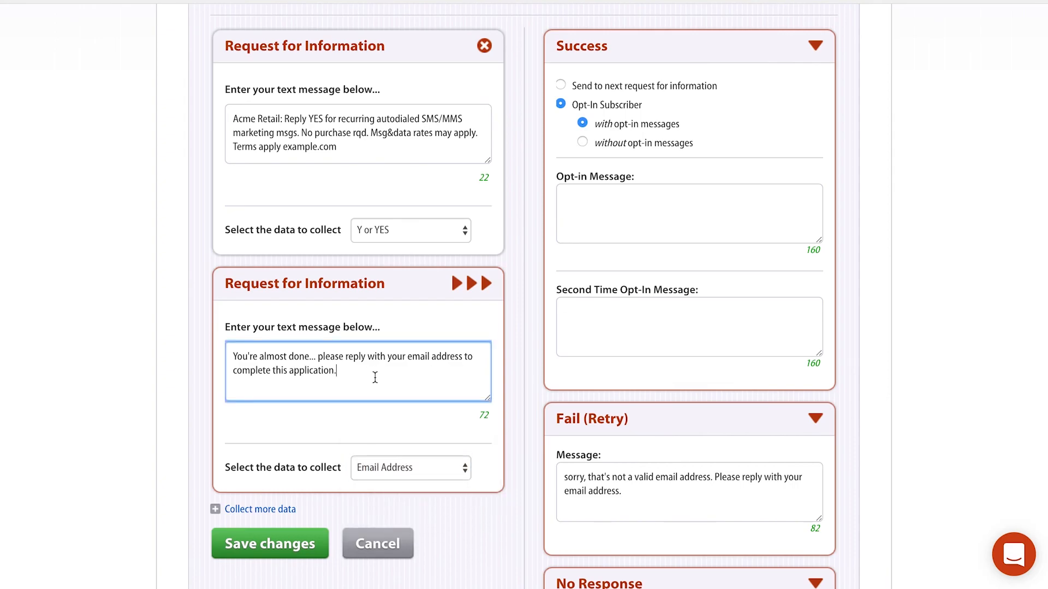